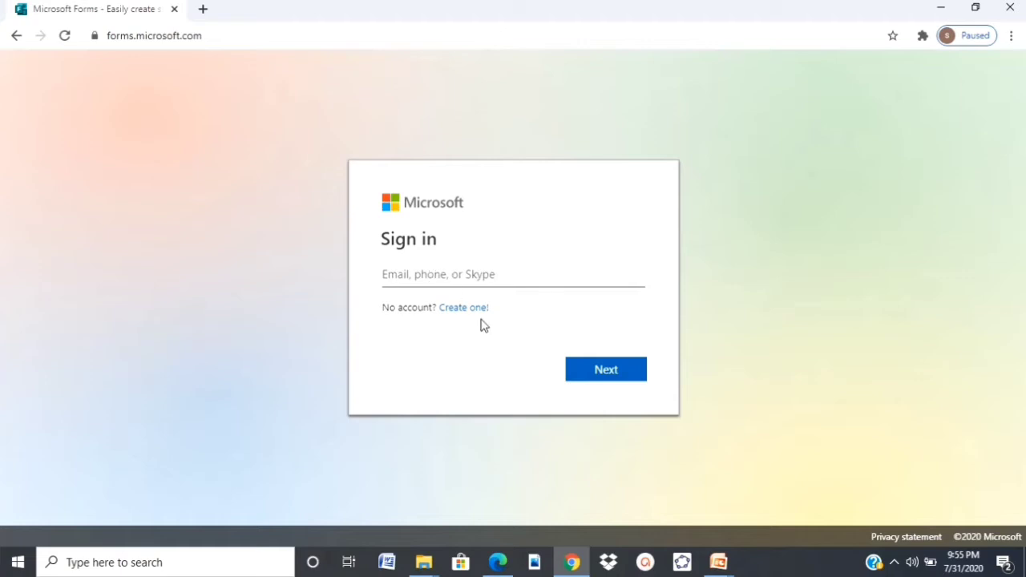
Sign in to Microsoft Forms with the account e-mail address and password.
click(449, 266)
key(ctrl+v)
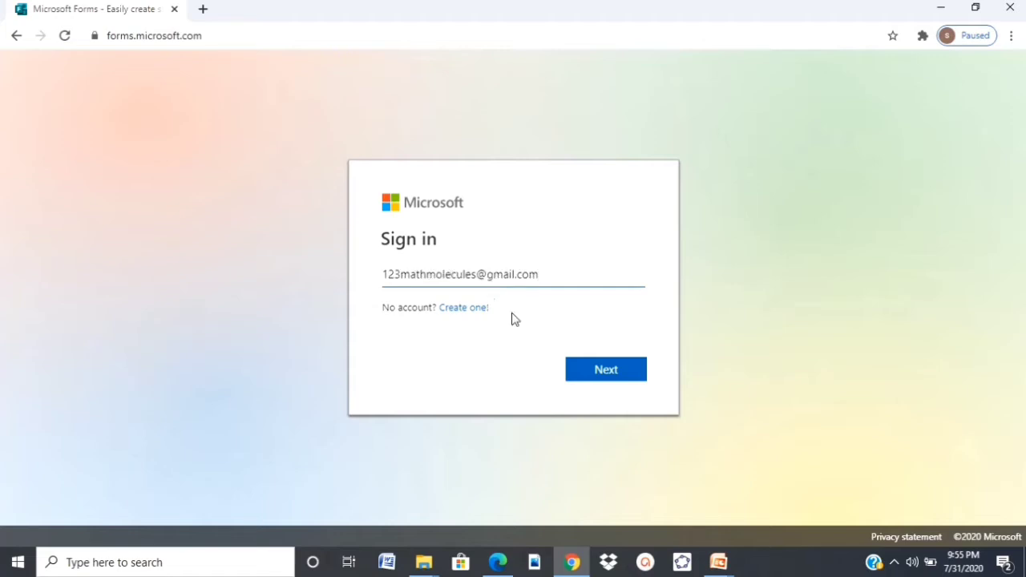
click(585, 372)
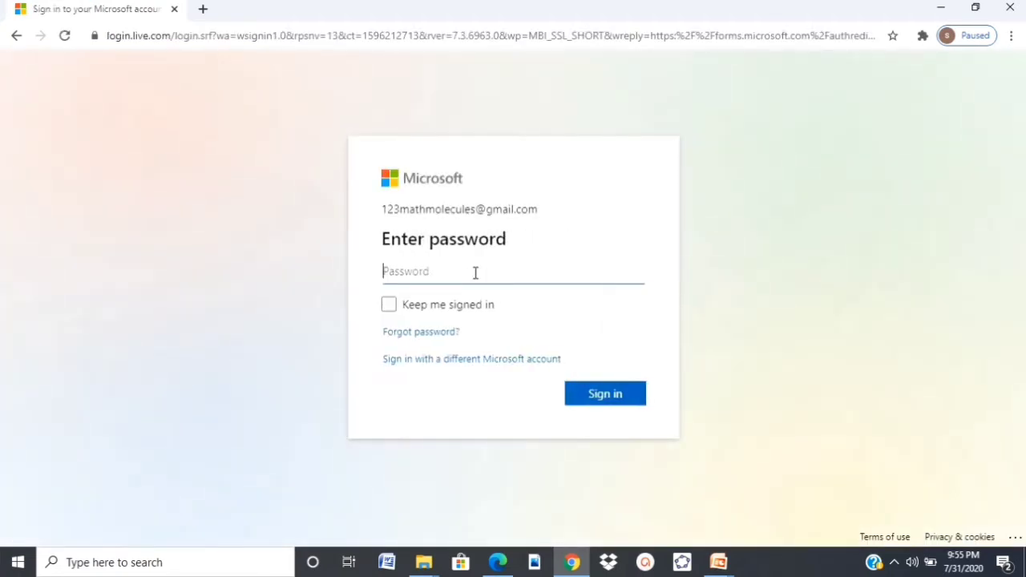
text(••)
click(598, 398)
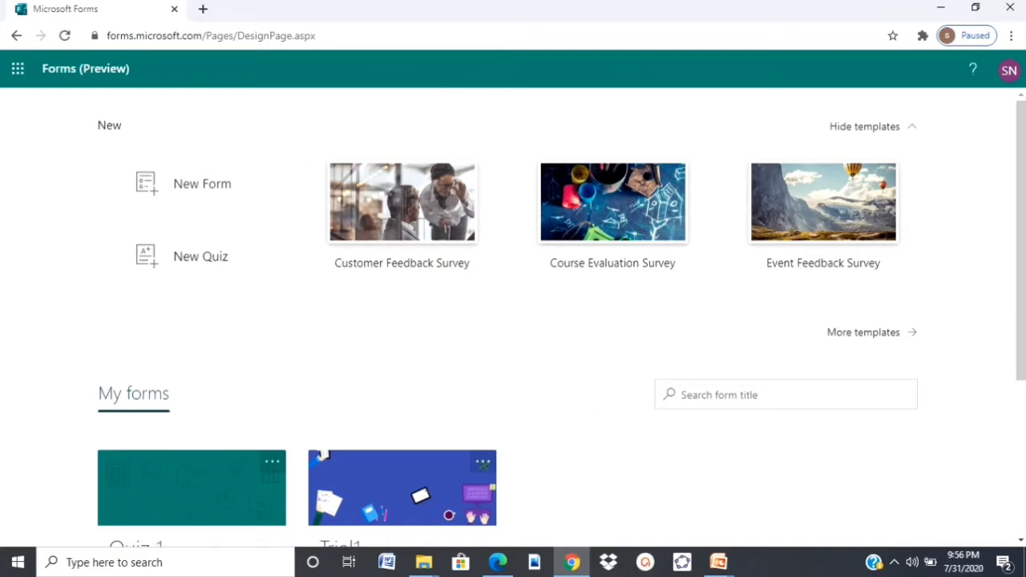
Look through Quiz 1 and Trial1 under My forms, then start a new blank form.
scroll(1022, 137, down, 2)
scroll(1023, 138, up, 2)
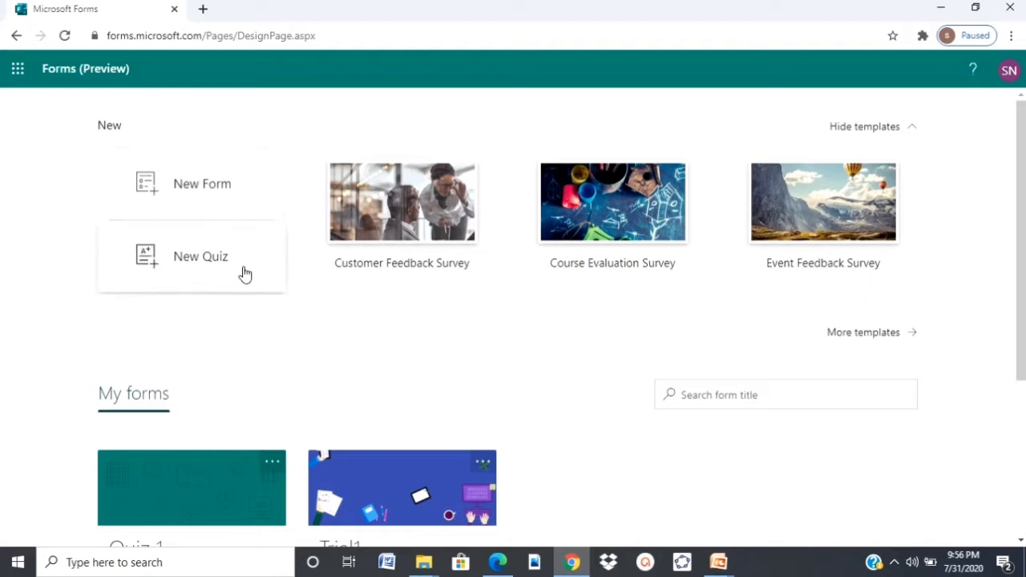
scroll(609, 224, down, 1)
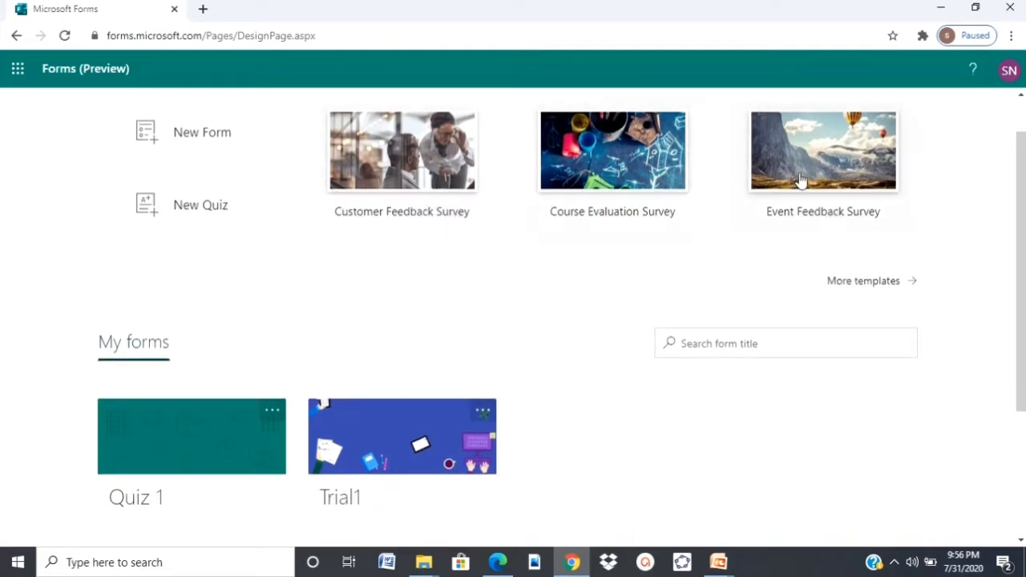
drag(1021, 206, 1021, 295)
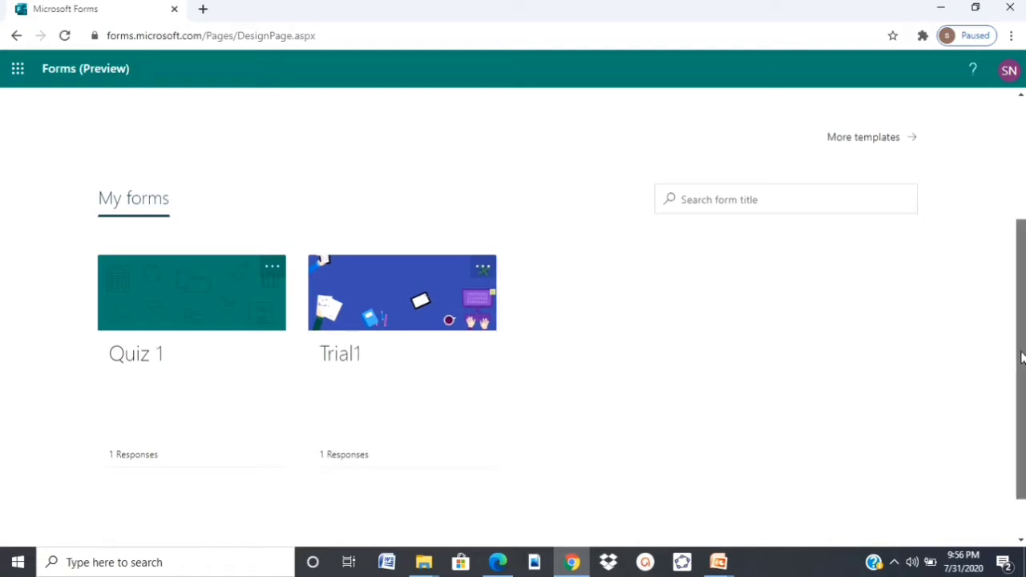
drag(1022, 358, 1022, 232)
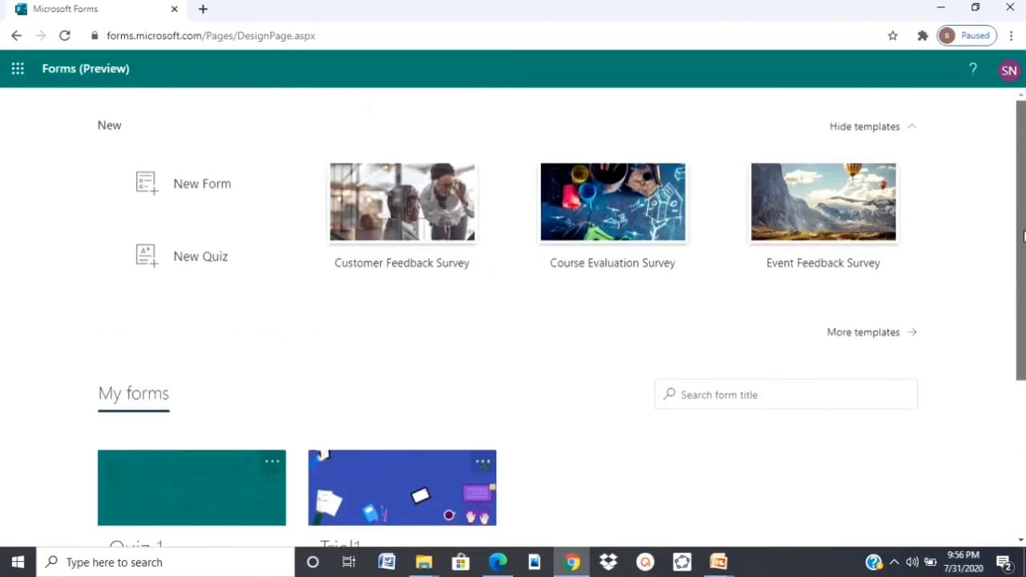
click(210, 193)
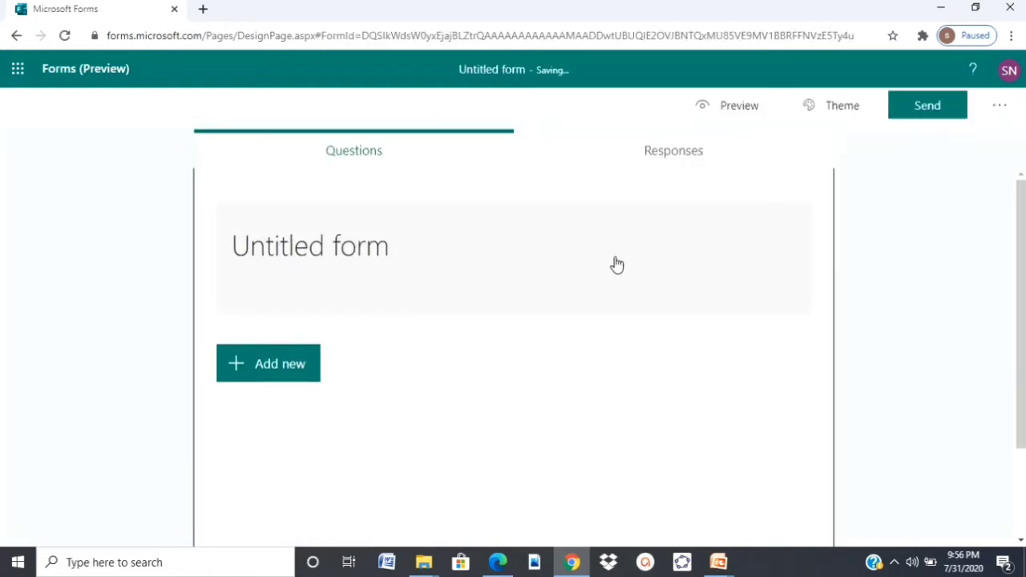
Title the form 'survey' and add the description 'A survey on Math molecules'.
mouse_move(1024, 232)
mouse_down()
mouse_move(1024, 285)
mouse_move(1024, 231)
mouse_up()
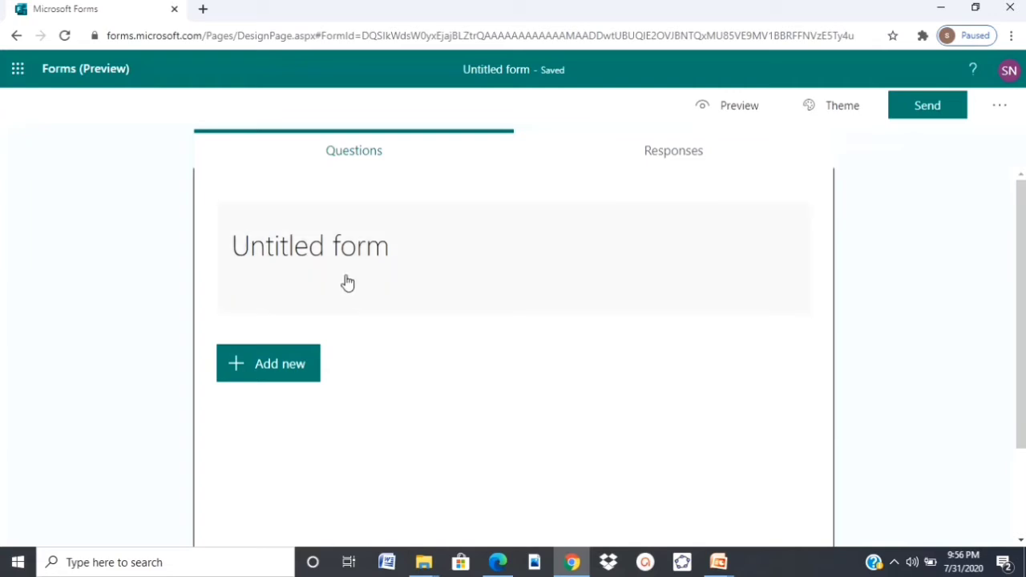
click(416, 265)
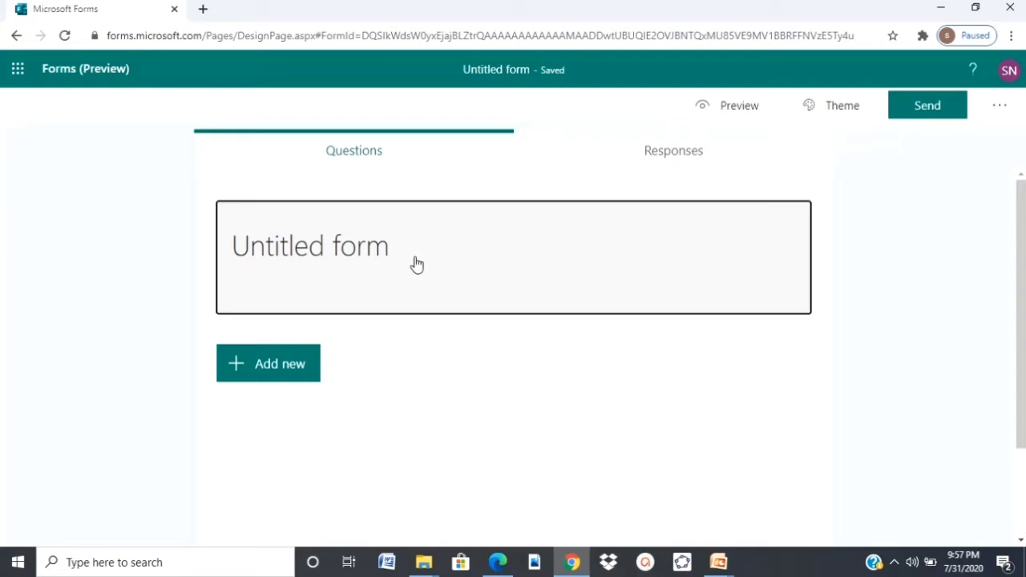
key(BackSpace)
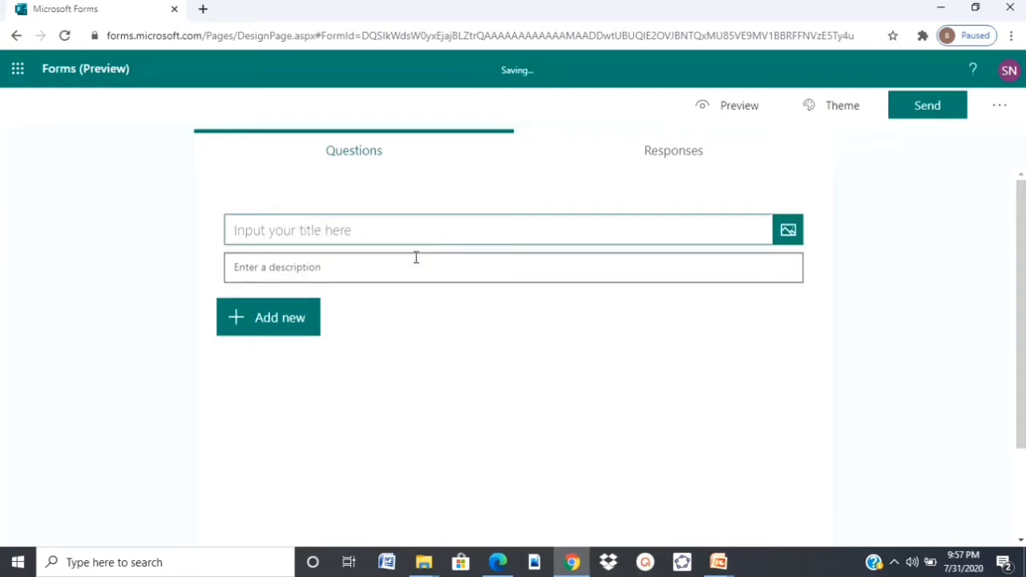
text(survey)
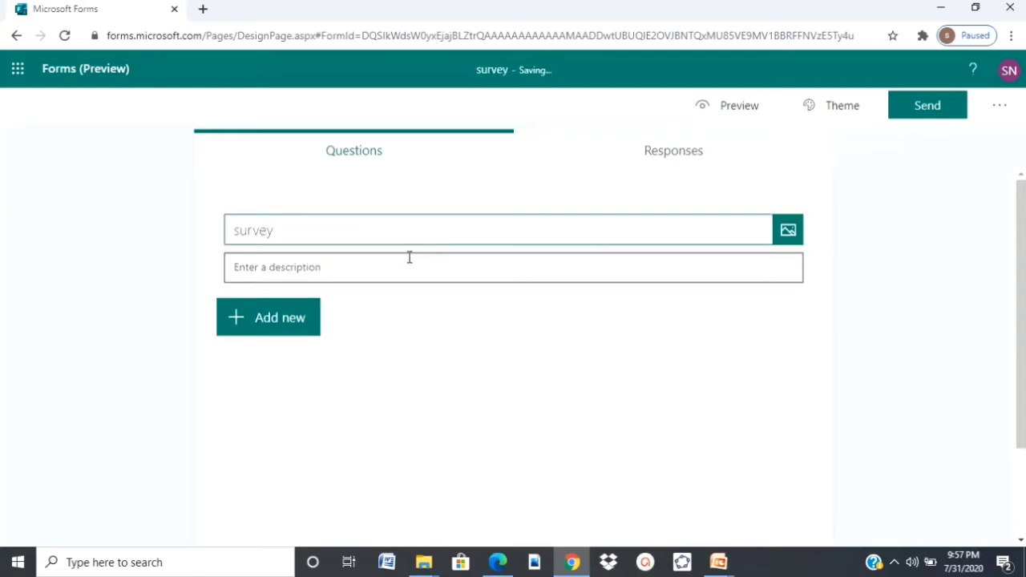
click(356, 265)
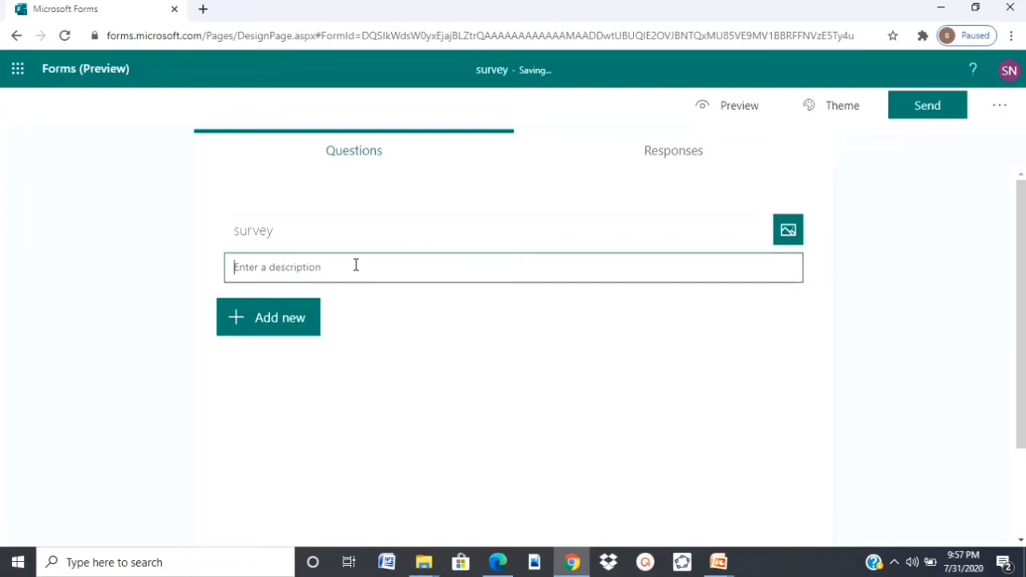
text(A survey on Math molecules)
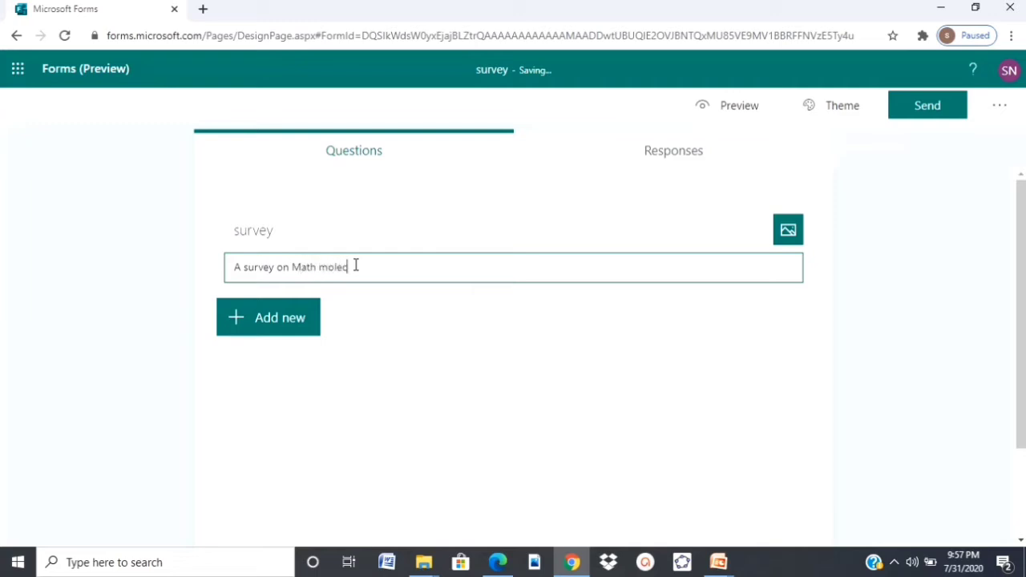
click(294, 319)
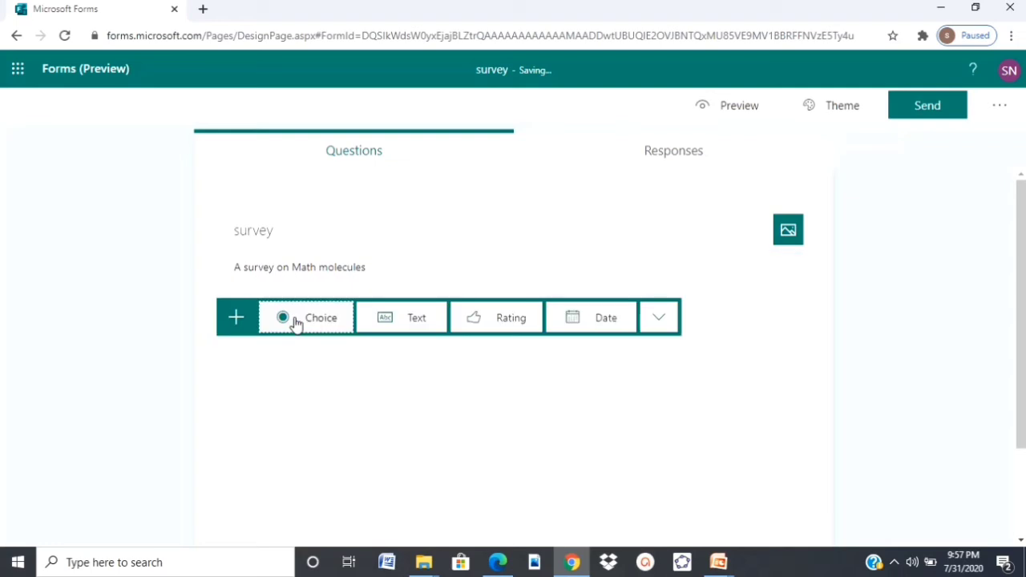
Add choice question 'Do you like Math Molecules?' with suggested answers Yes, No and Maybe.
click(295, 320)
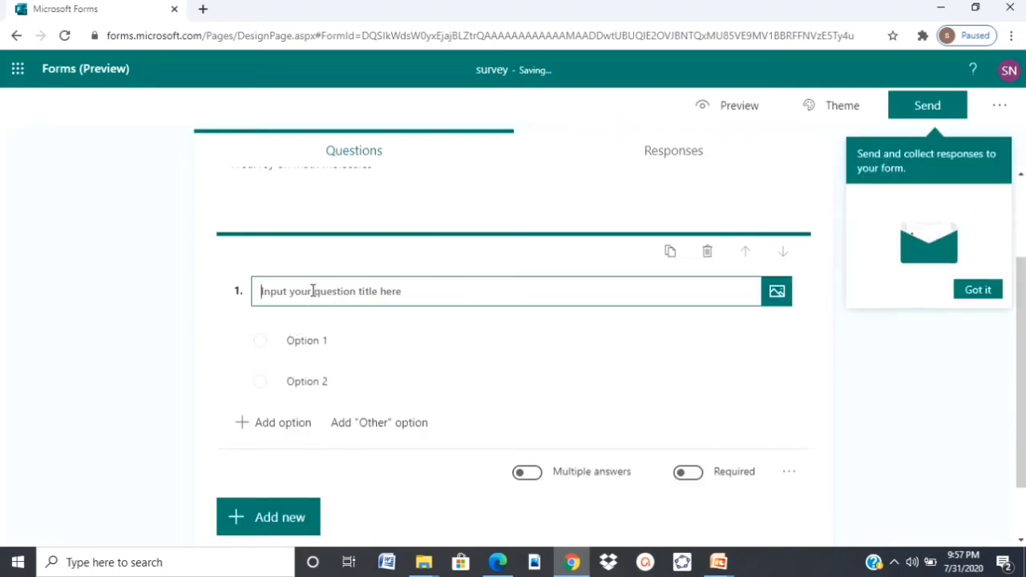
text(Do you )
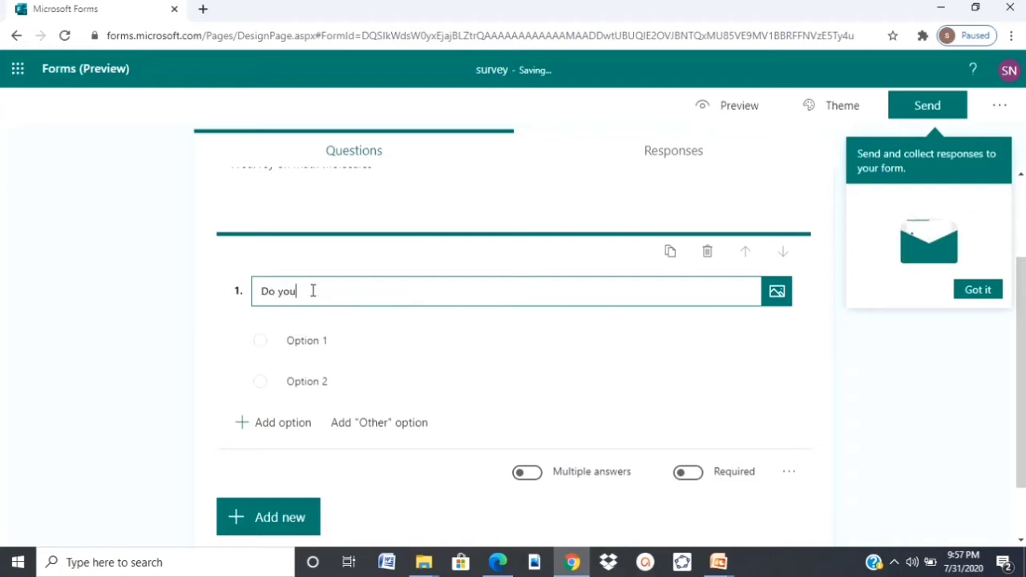
text(like Math Mol)
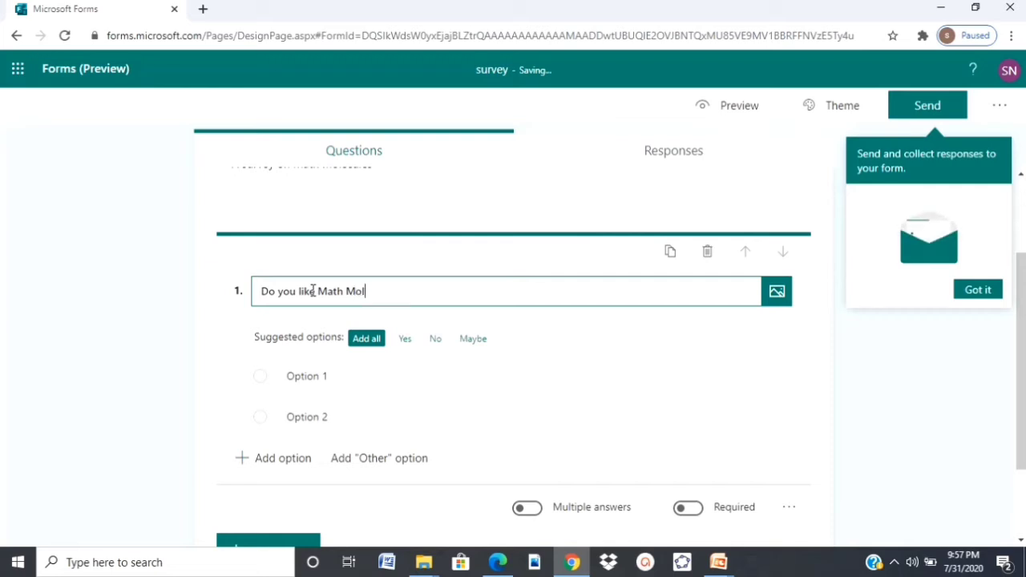
text(ecules?)
click(323, 375)
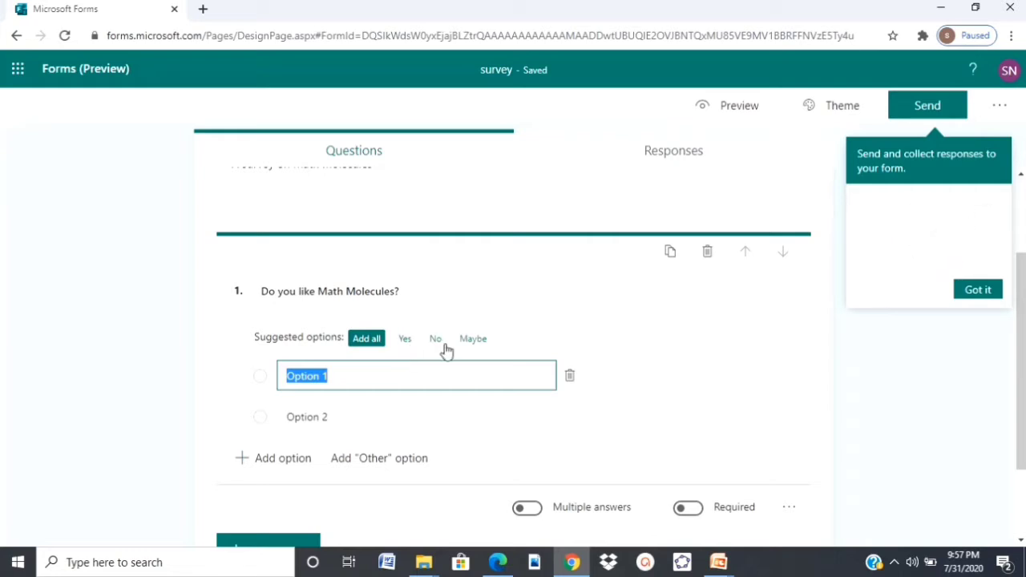
key(BackSpace)
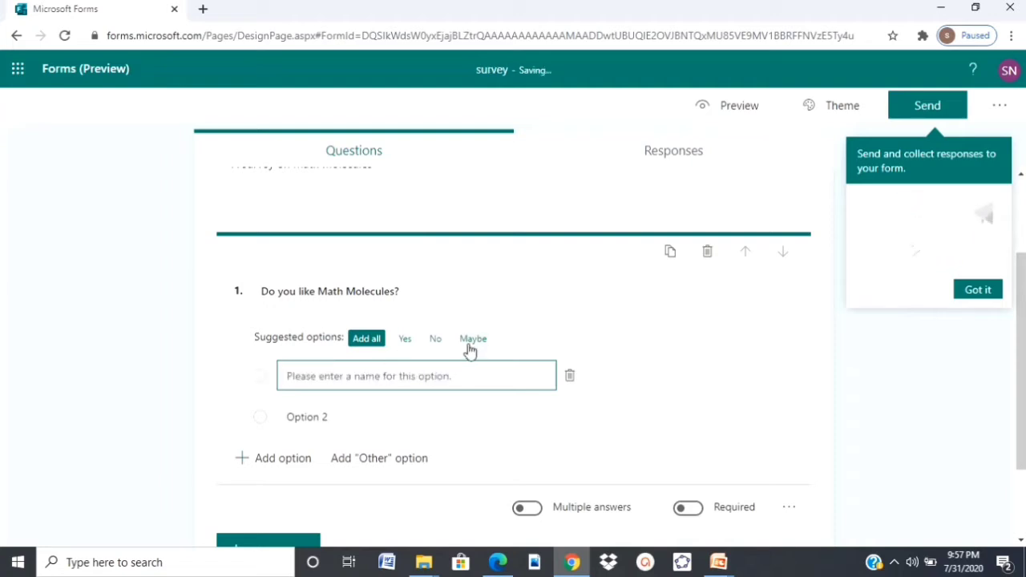
click(375, 341)
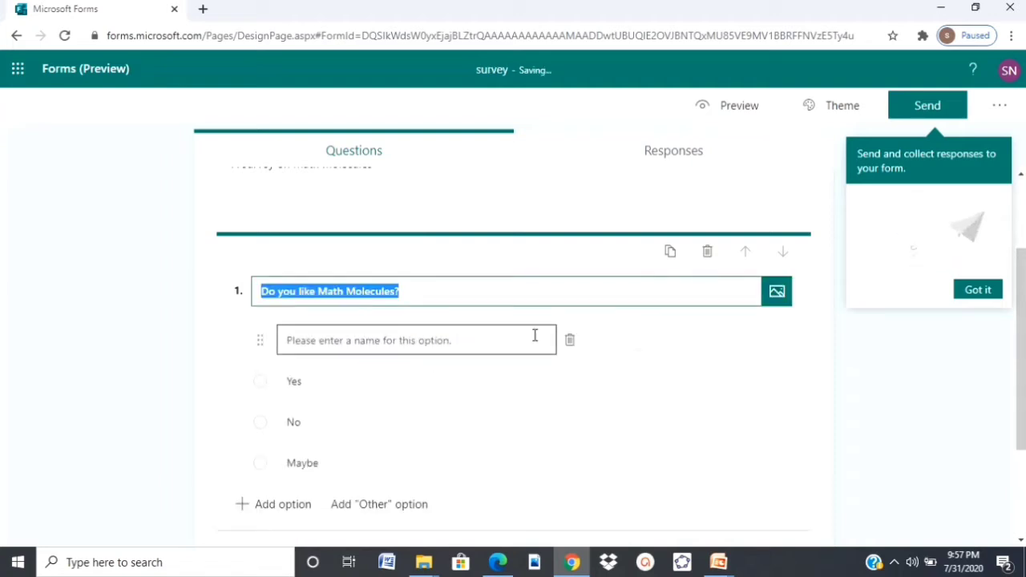
click(1021, 355)
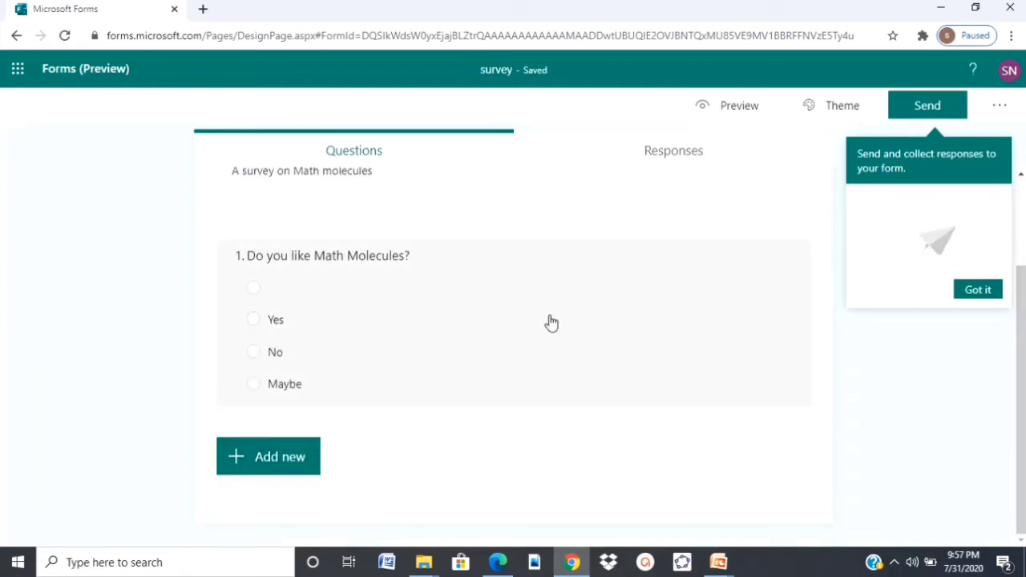
Preview the survey in computer and mobile layouts, then bring up the Theme choices.
click(736, 112)
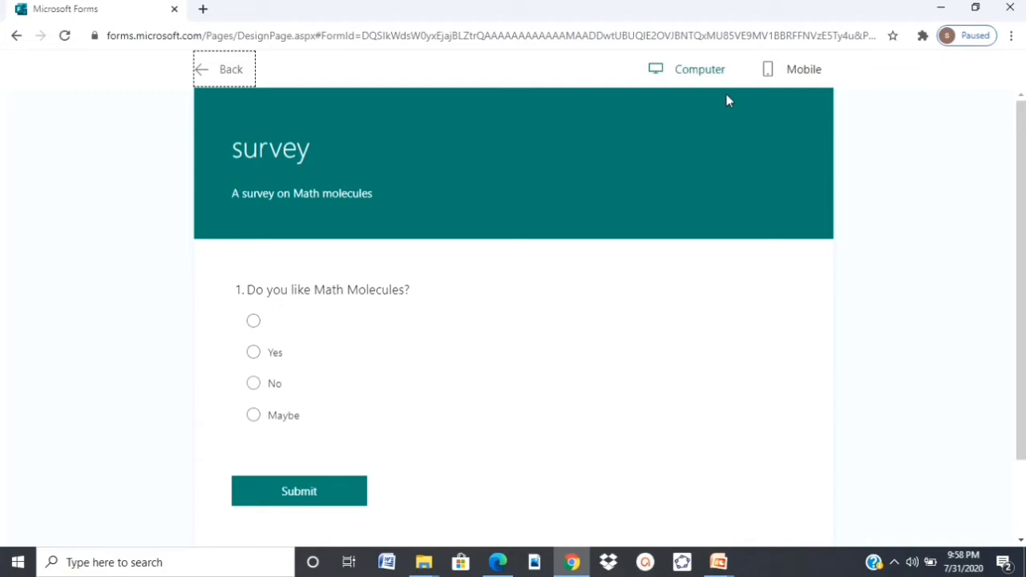
click(795, 71)
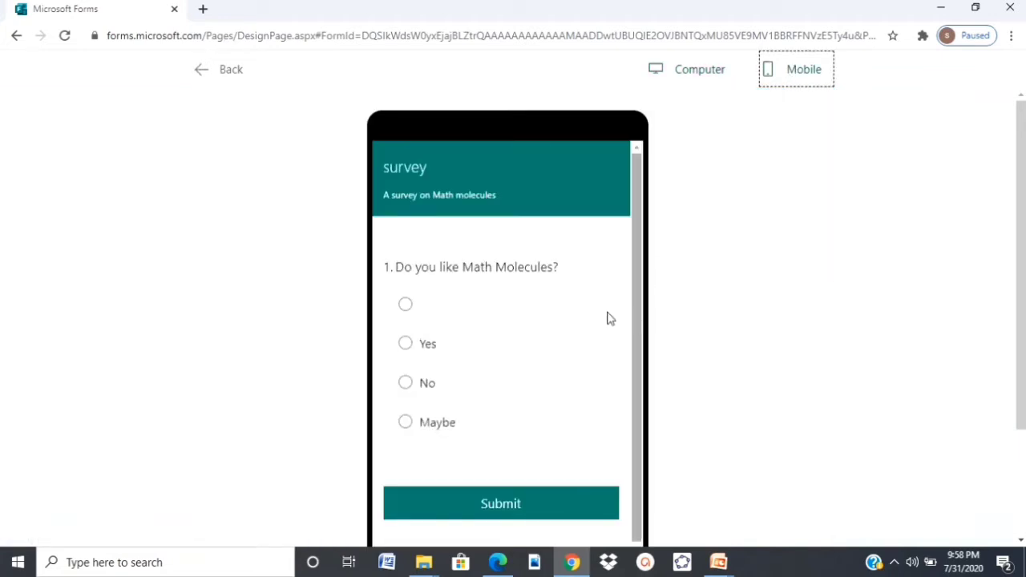
click(203, 71)
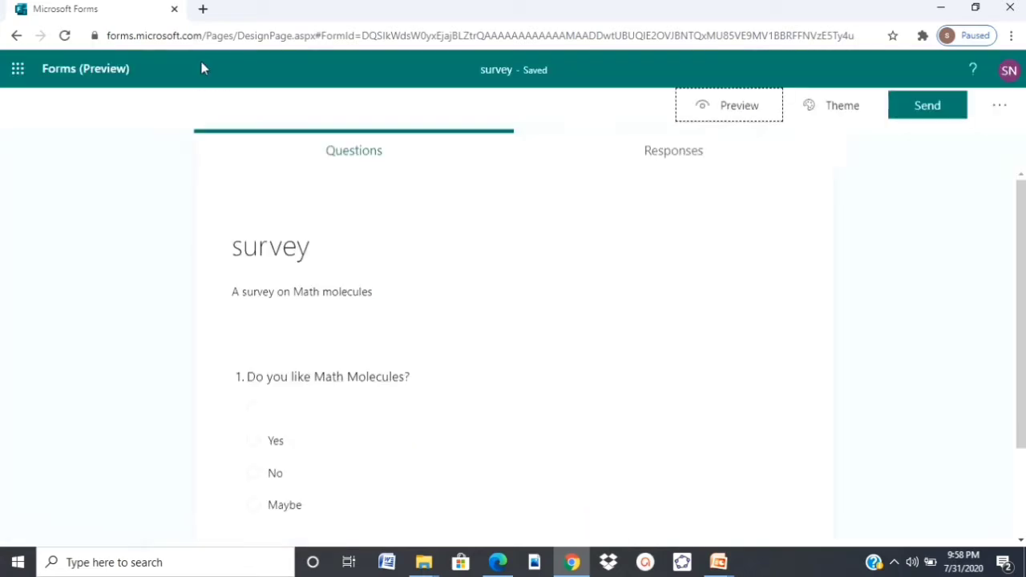
click(838, 105)
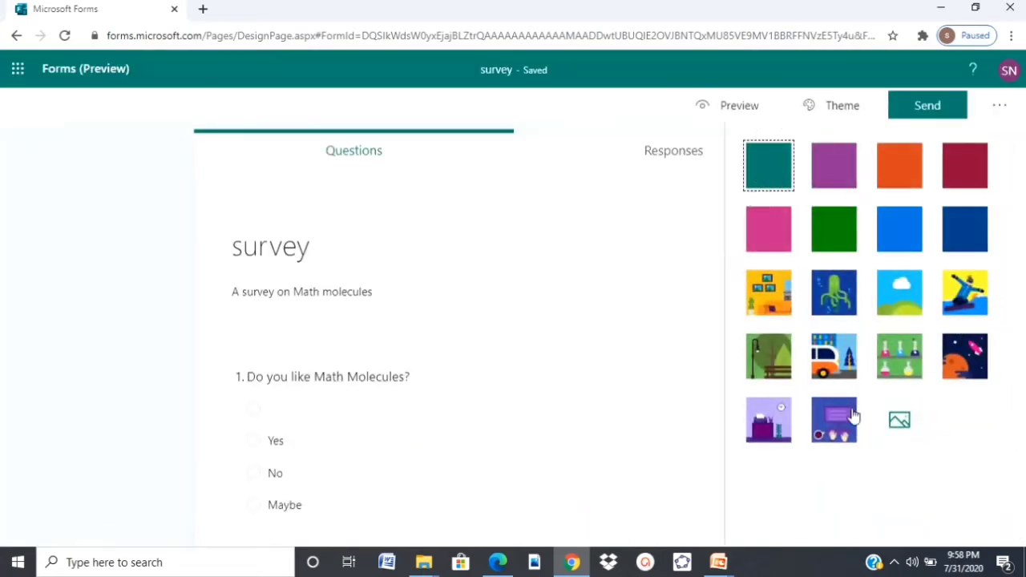
Set the theme background to the blue smiley image found by searching Bing for 'happy'.
click(909, 425)
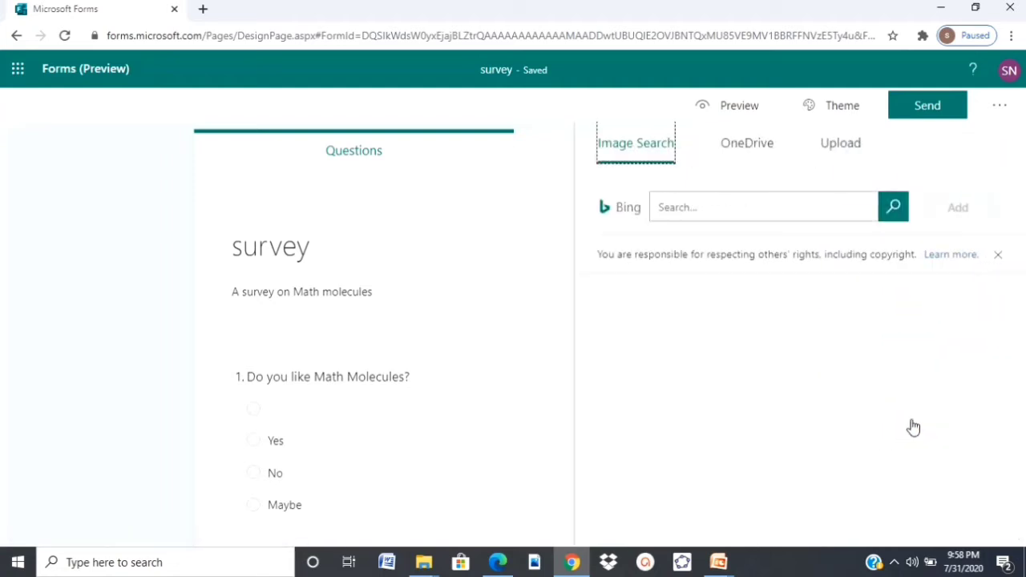
click(752, 201)
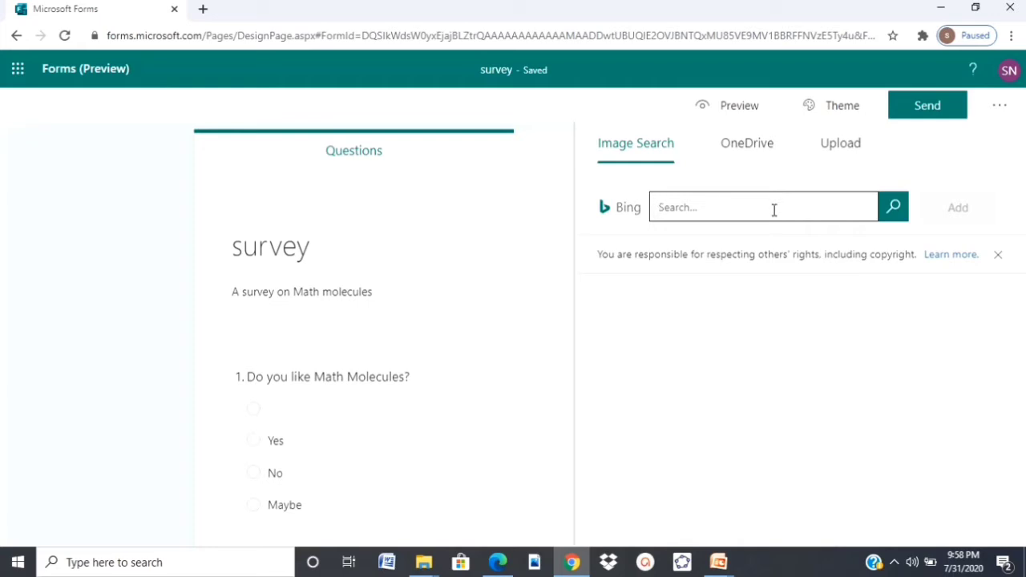
text(happy)
click(895, 207)
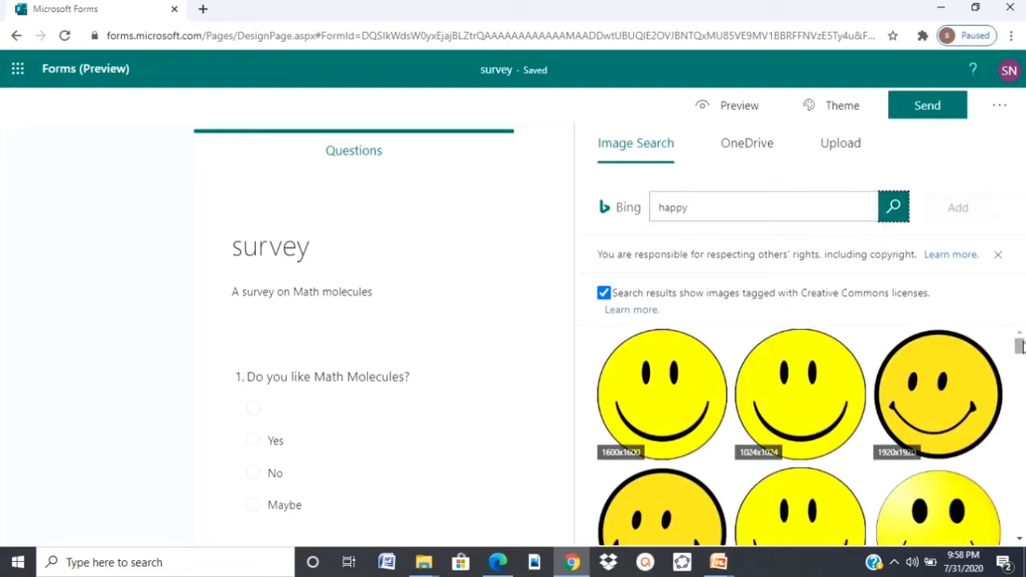
scroll(802, 433, down, 2)
drag(1020, 380, 1020, 441)
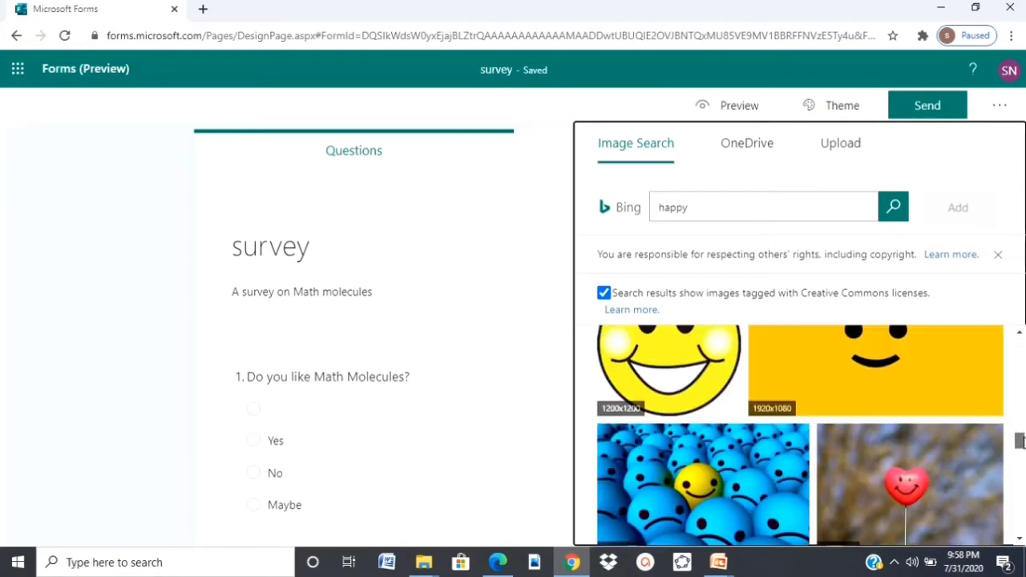
click(695, 433)
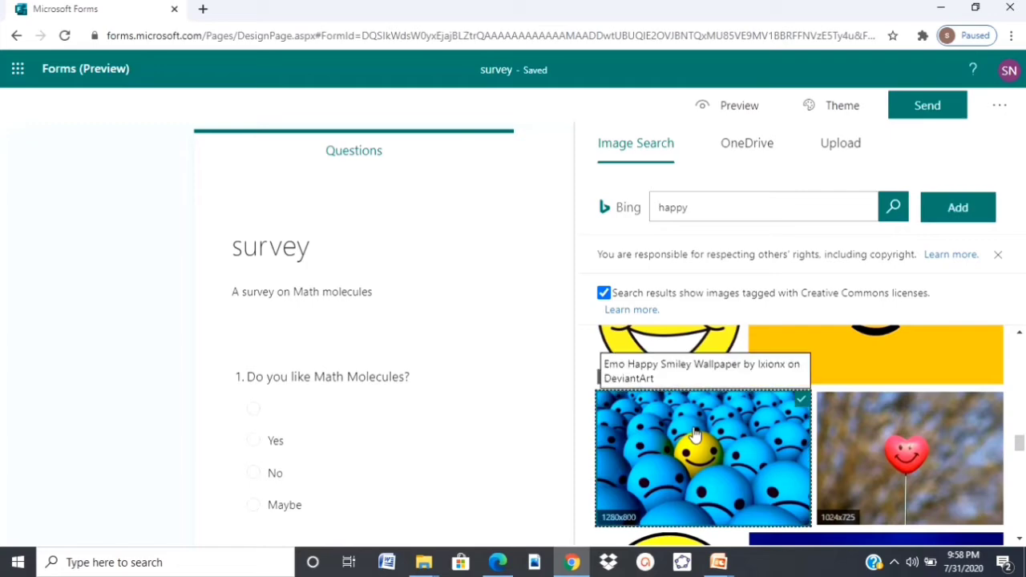
click(953, 218)
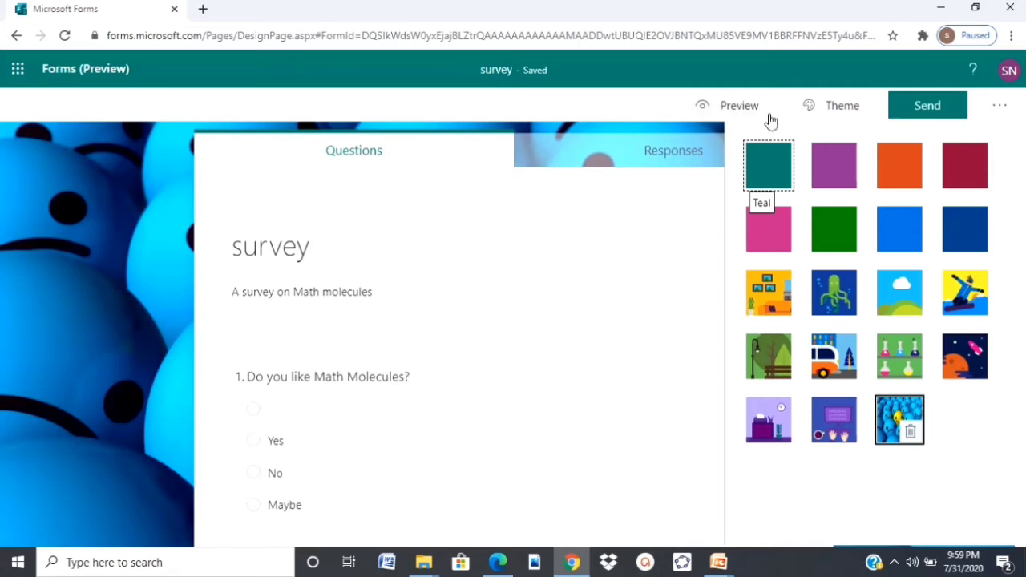
click(919, 113)
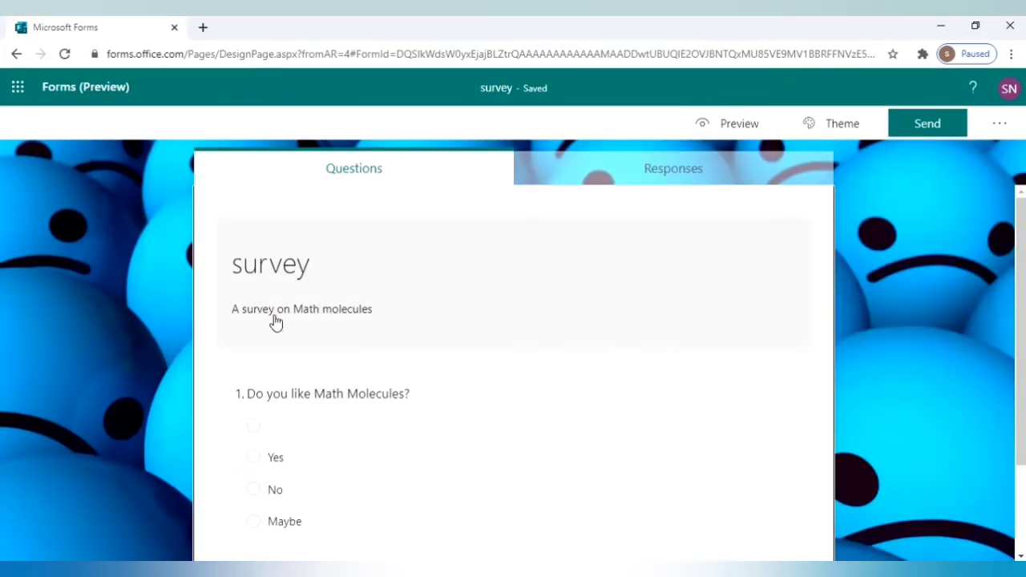
Return to the Forms home page to see the smiley-themed survey under My forms.
click(89, 91)
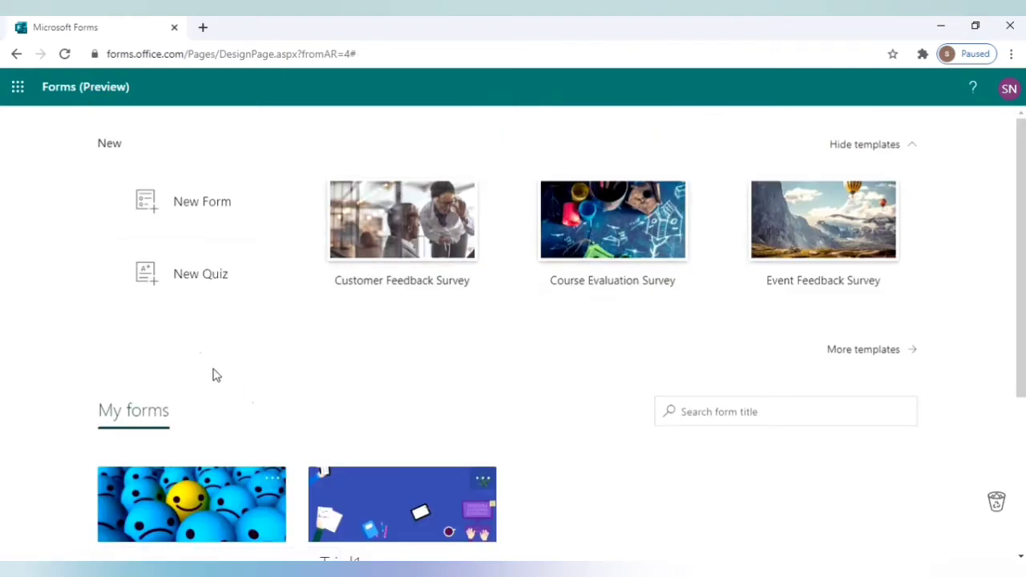
Create a new quiz titled 'My quiz' with the description 'By Math molecules'.
click(207, 287)
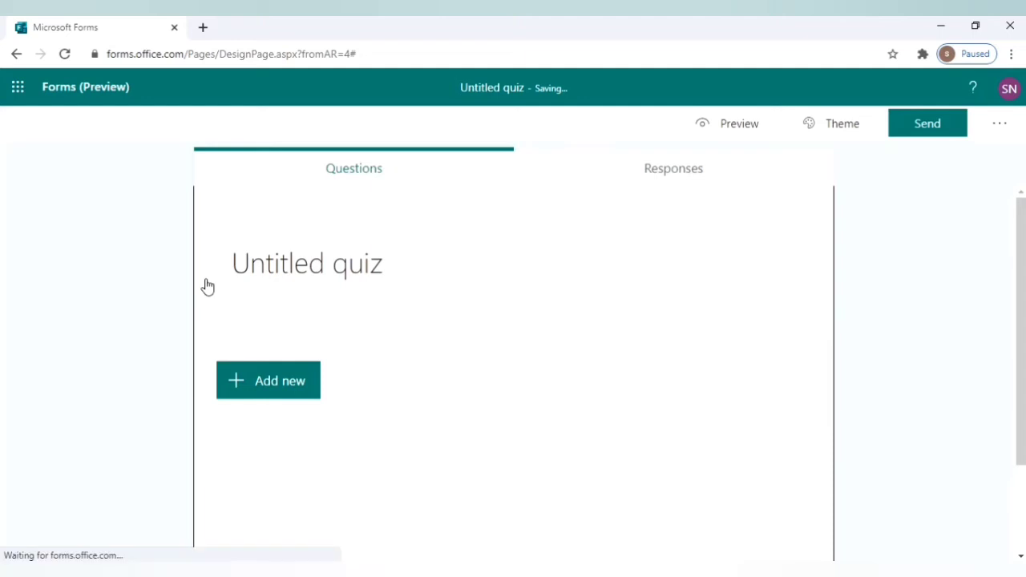
click(311, 283)
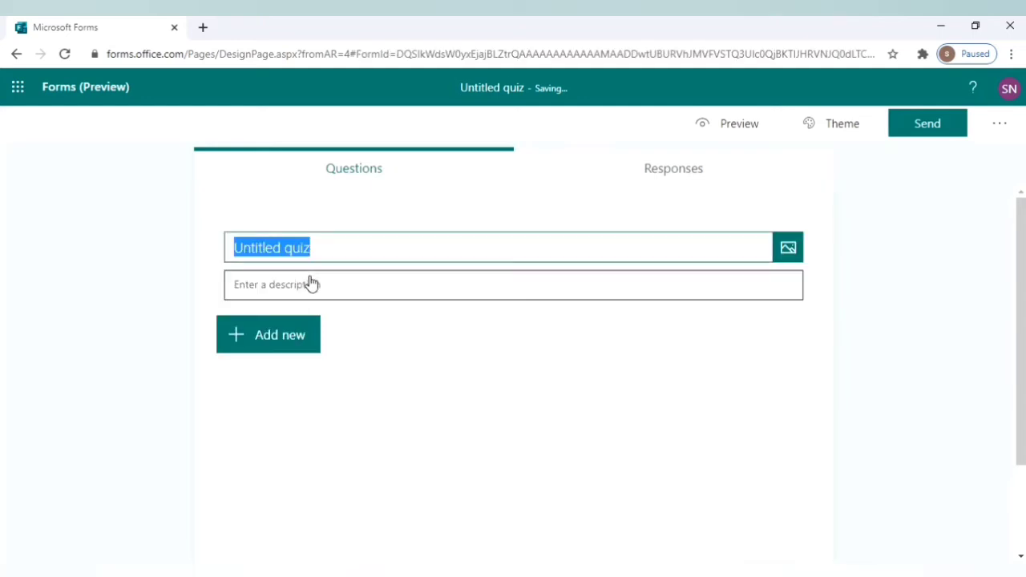
key(BackSpace)
text(M)
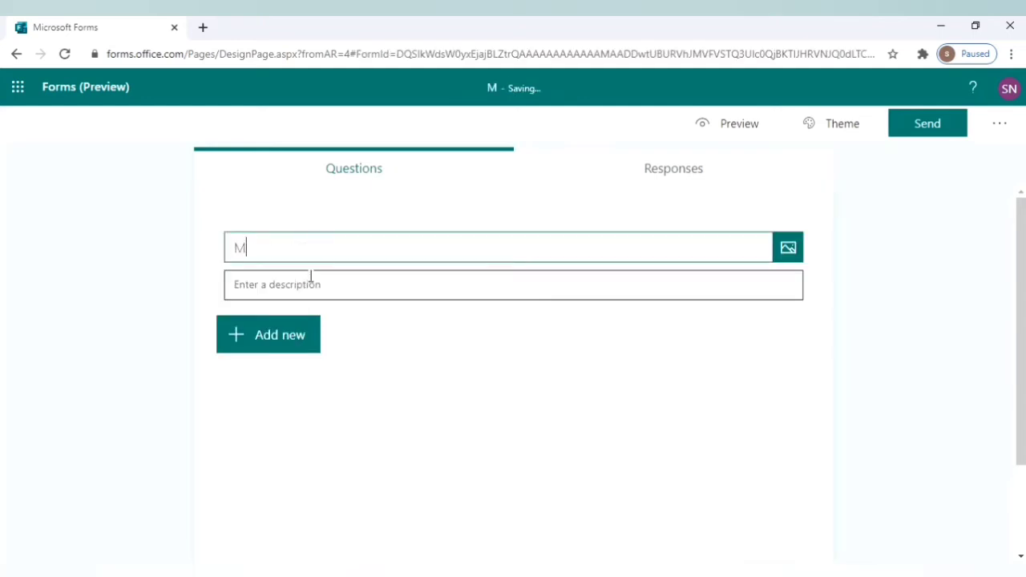
text(y qui)
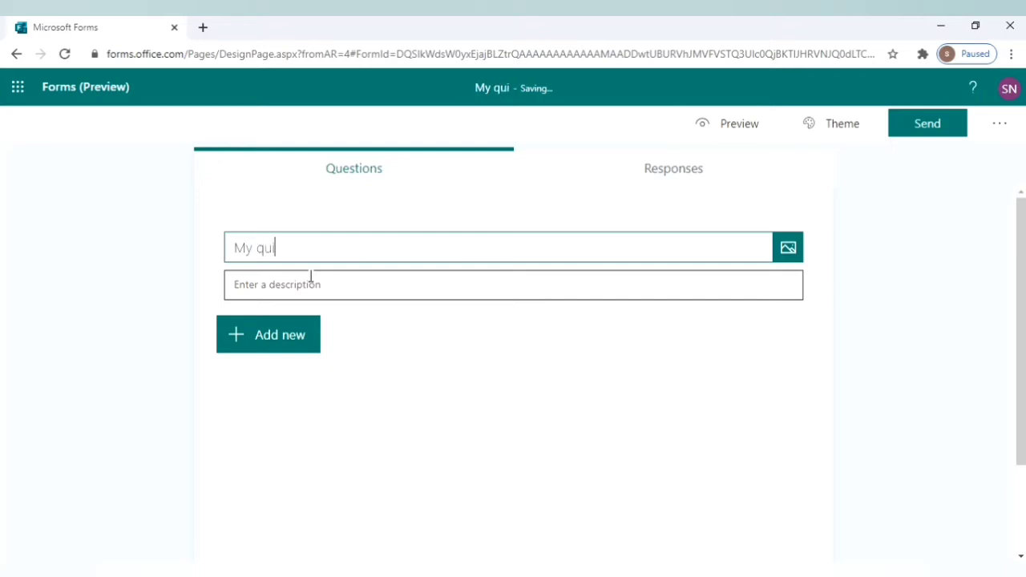
text(z)
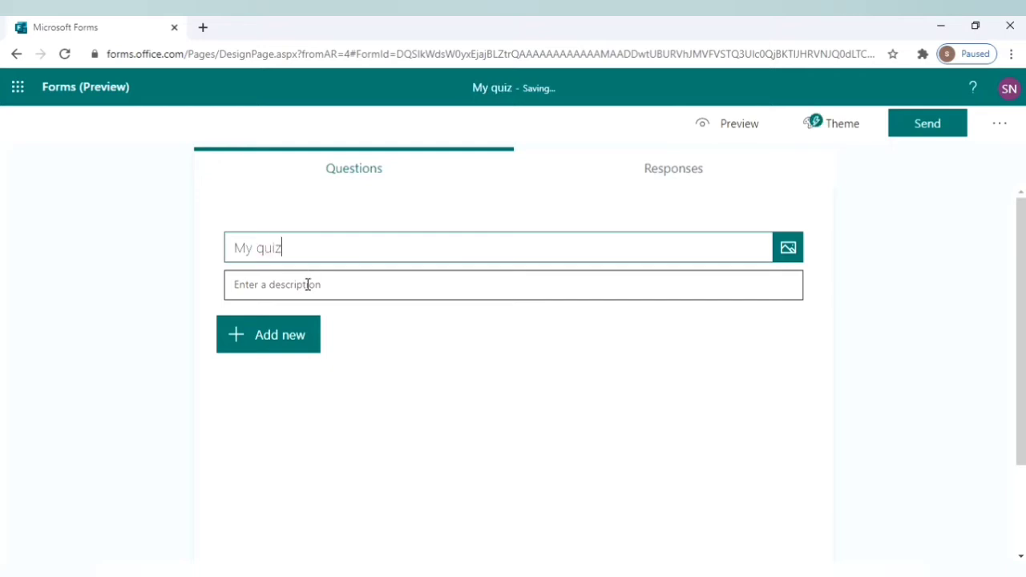
click(307, 285)
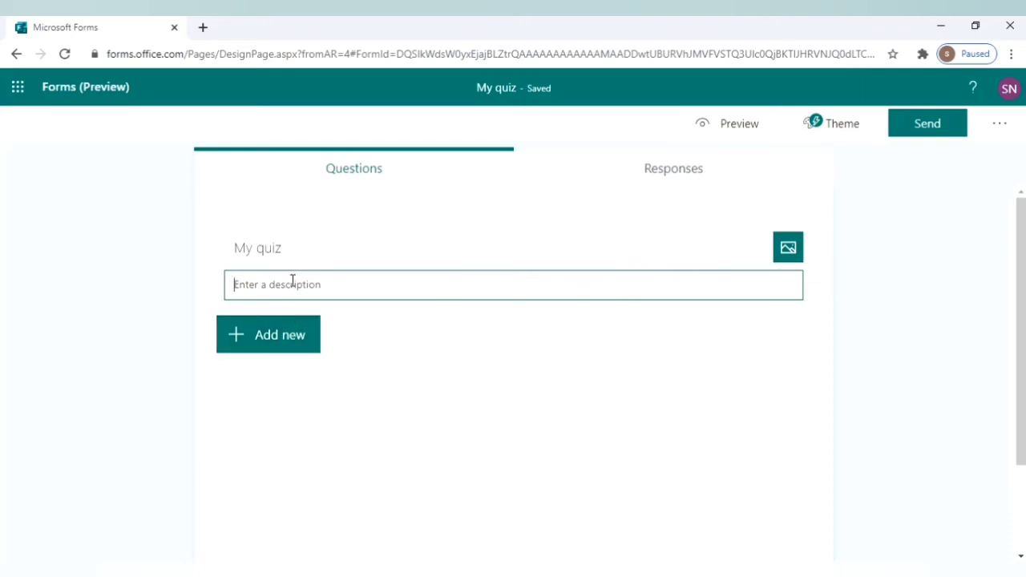
text(M)
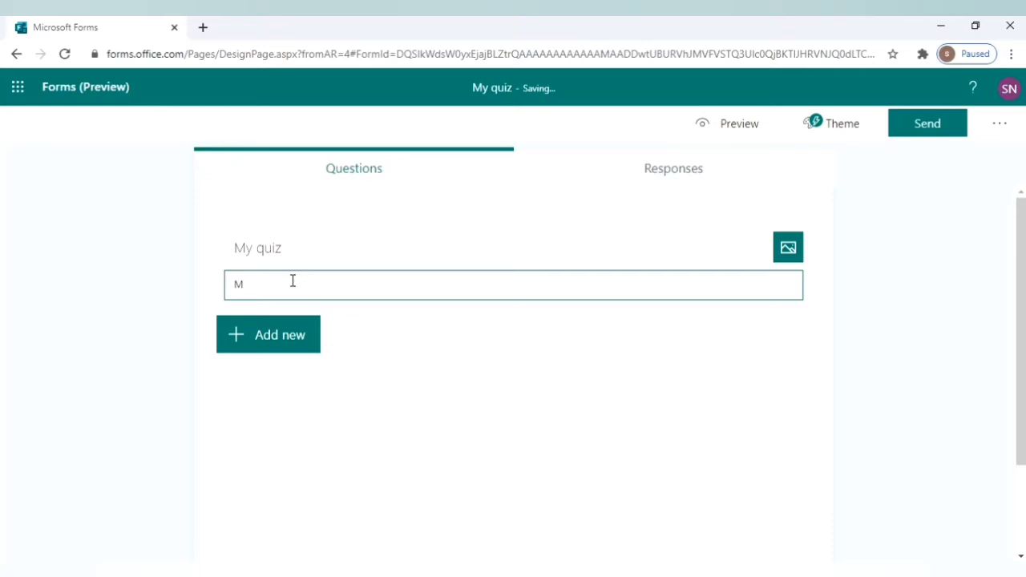
text(ath molecules)
click(234, 287)
text(By)
click(281, 335)
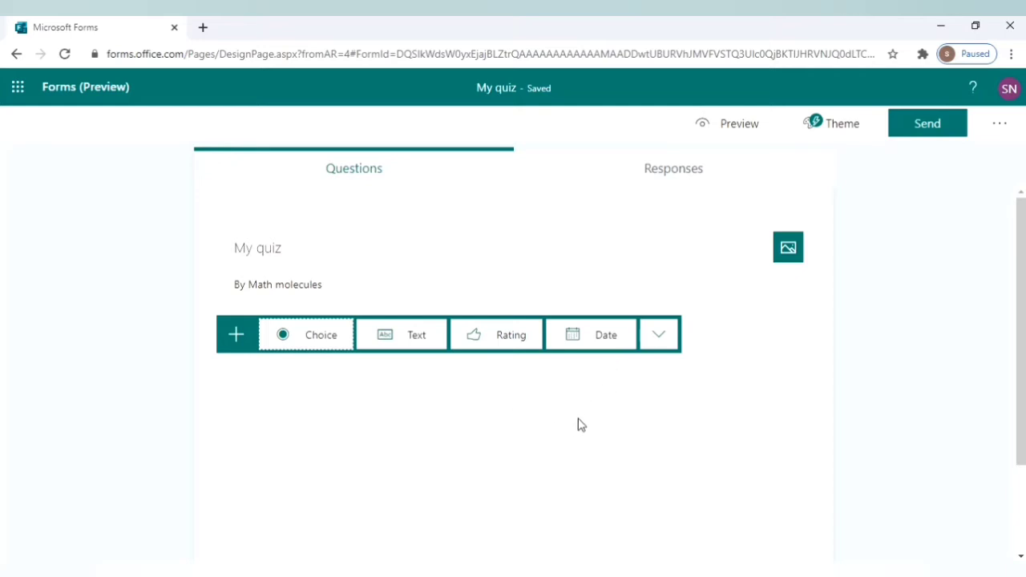
Add a text-answer question titled 'Write your name.' as question 1.
click(398, 354)
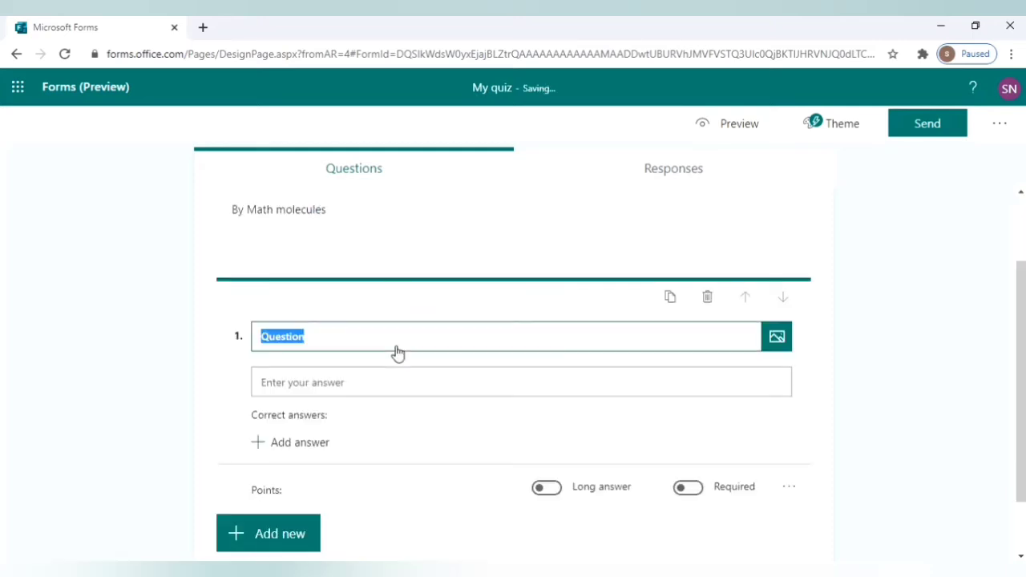
key(BackSpace)
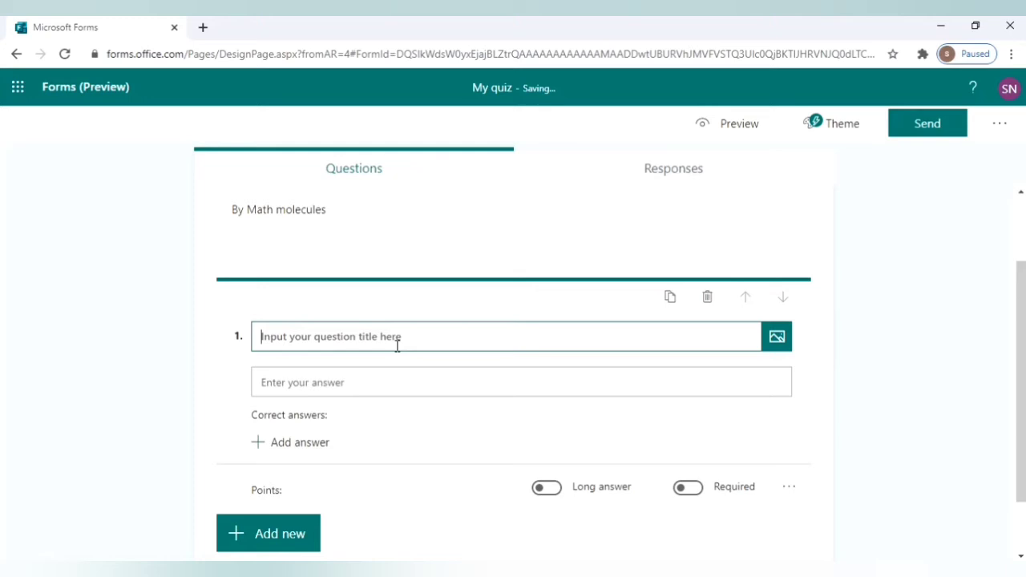
text(Ent)
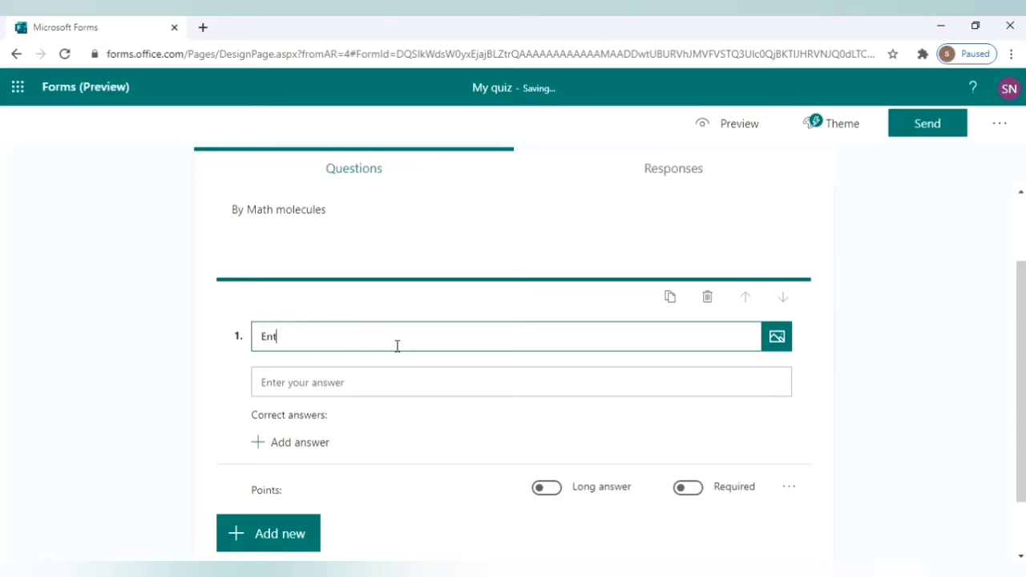
key(BackSpace)
key(BackSpace)
key(BackSpace)
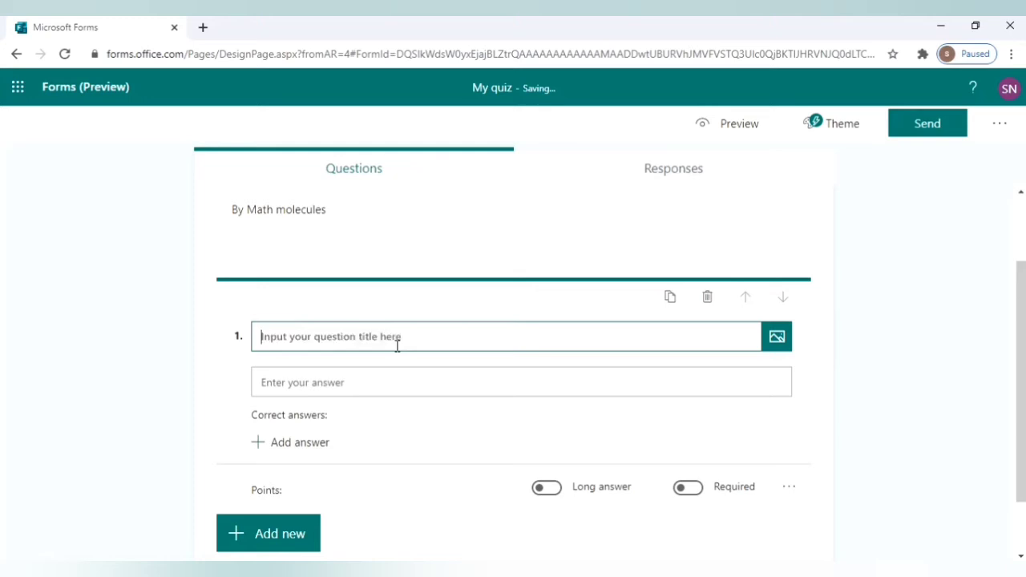
text(Write)
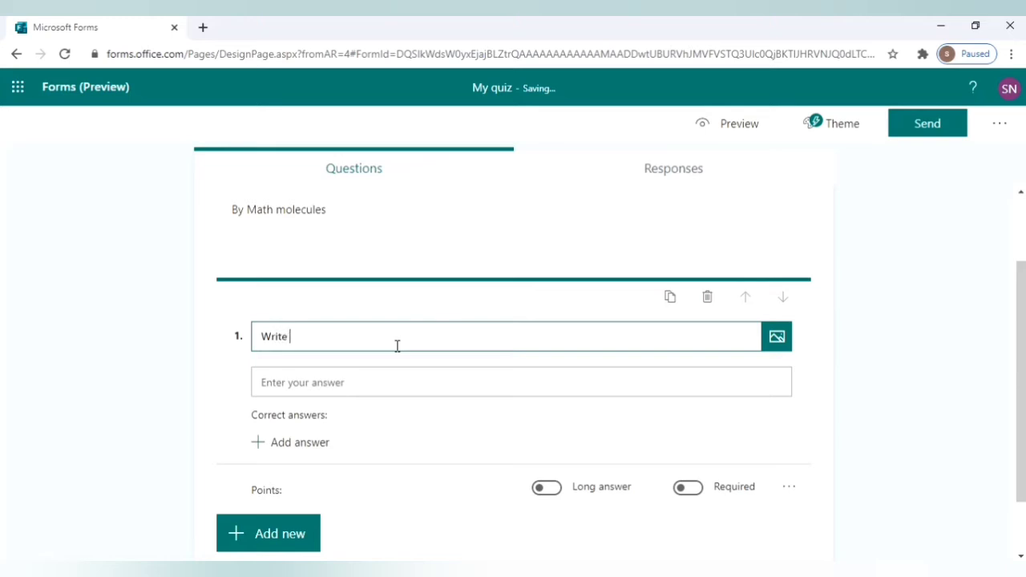
text( your name.)
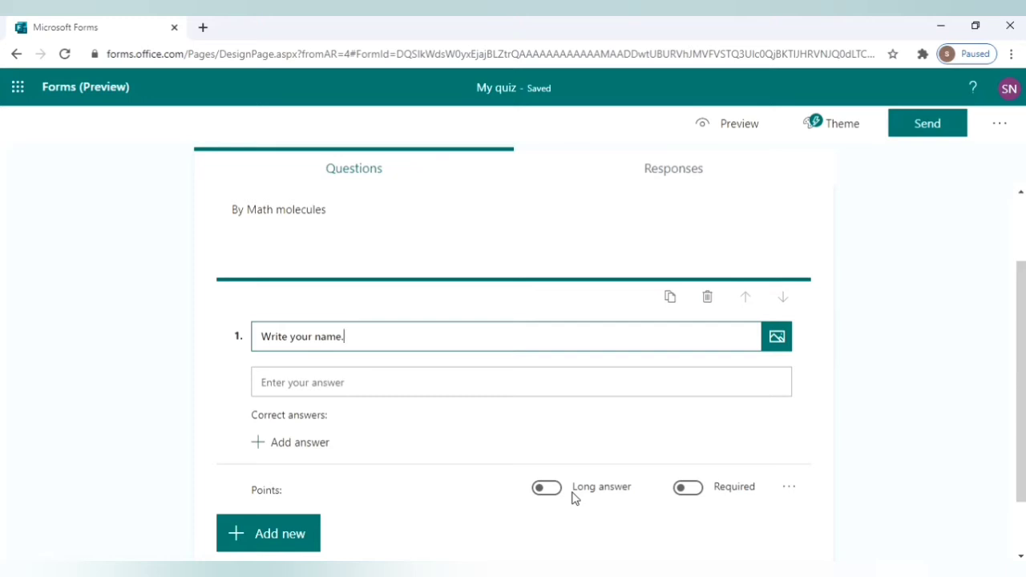
Mark the name question as required and collapse its editor.
click(688, 490)
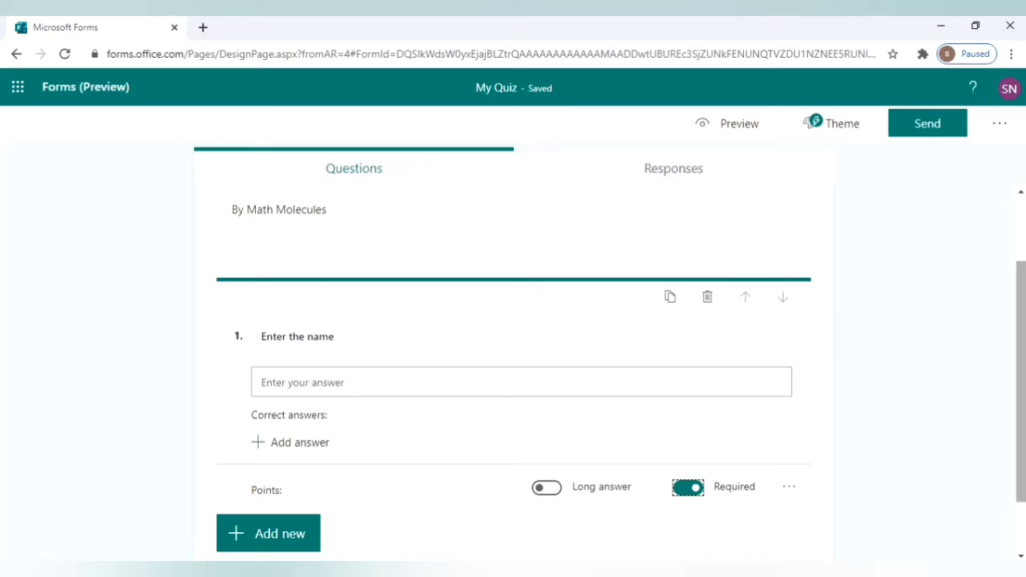
click(1021, 400)
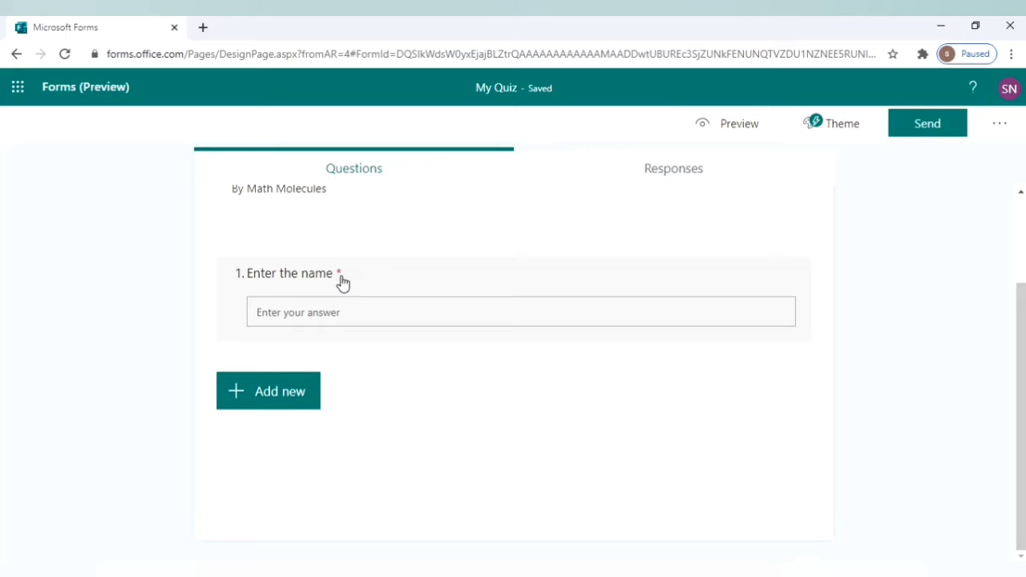
click(284, 404)
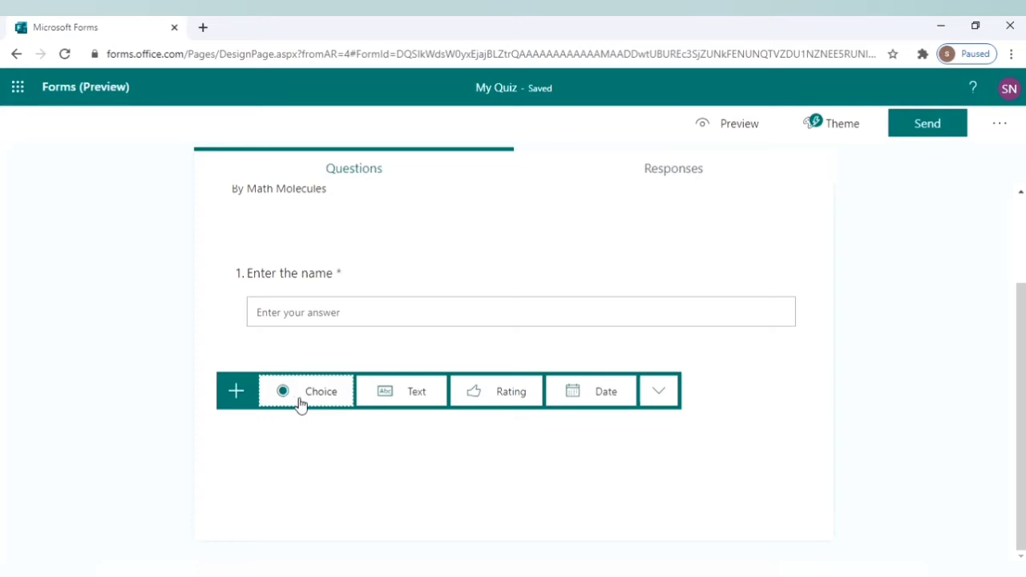
Add choice question 2 with an India climatic zone map image from a Bing search.
click(300, 400)
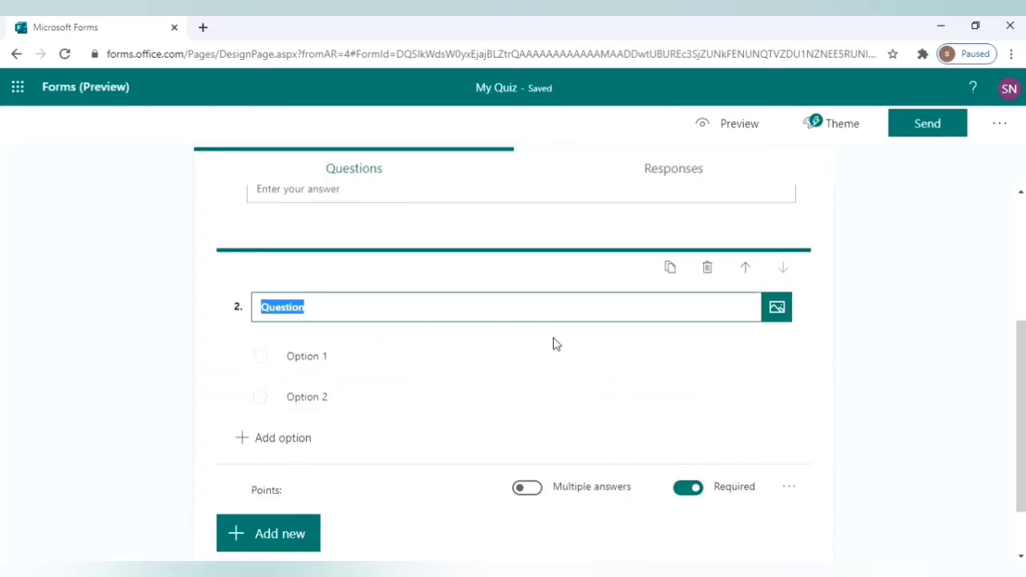
click(776, 308)
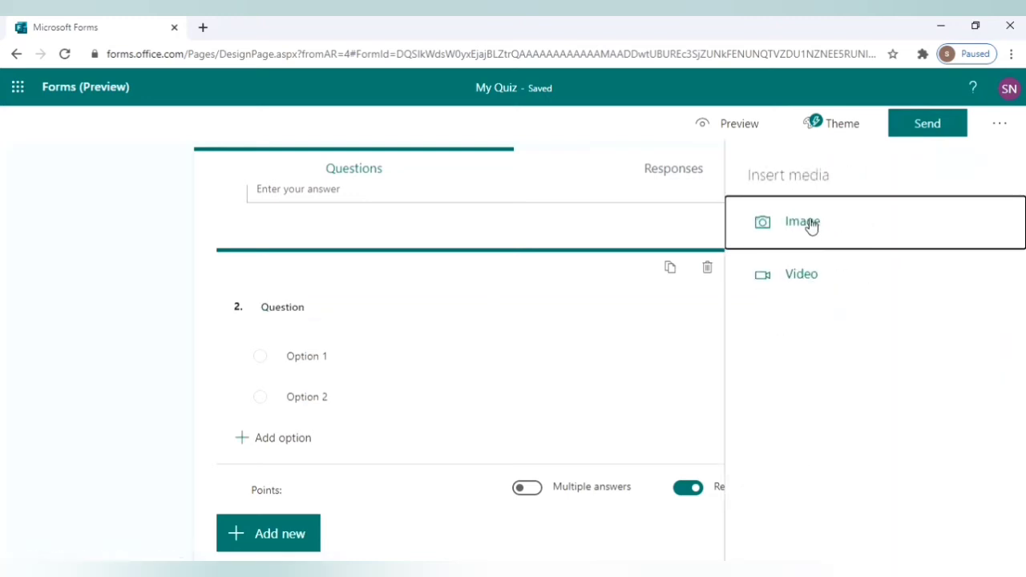
click(810, 223)
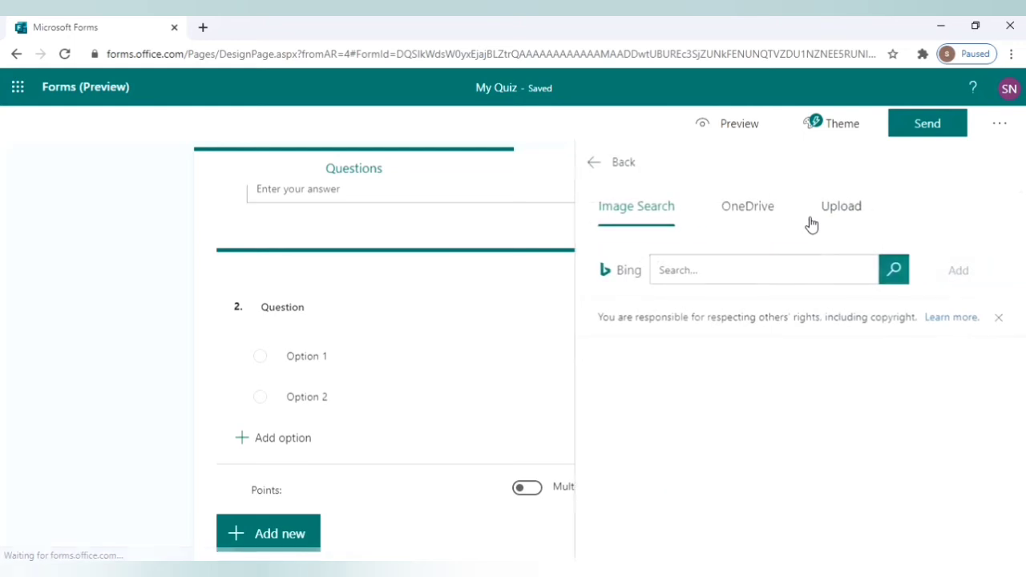
click(689, 272)
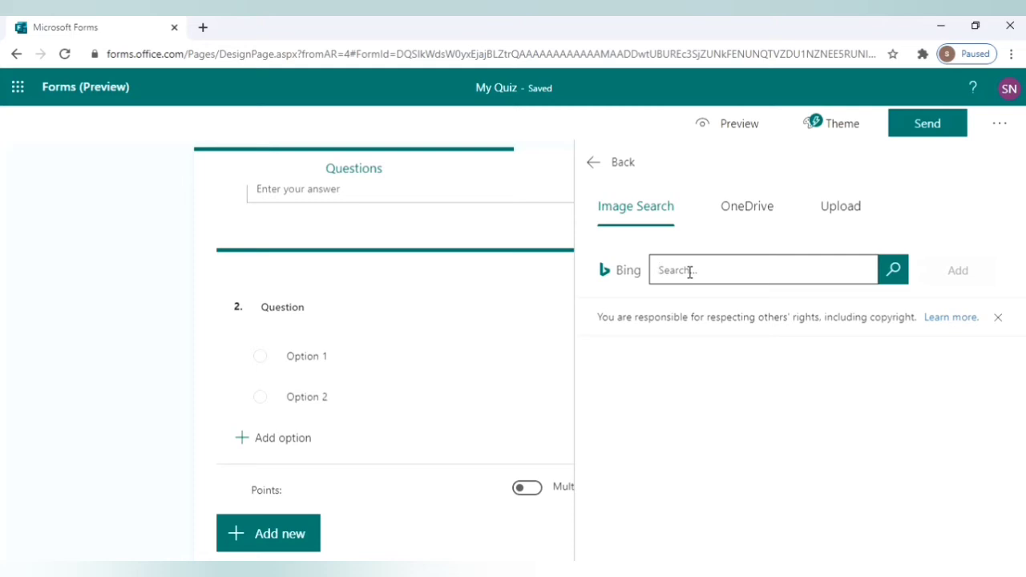
text(ma)
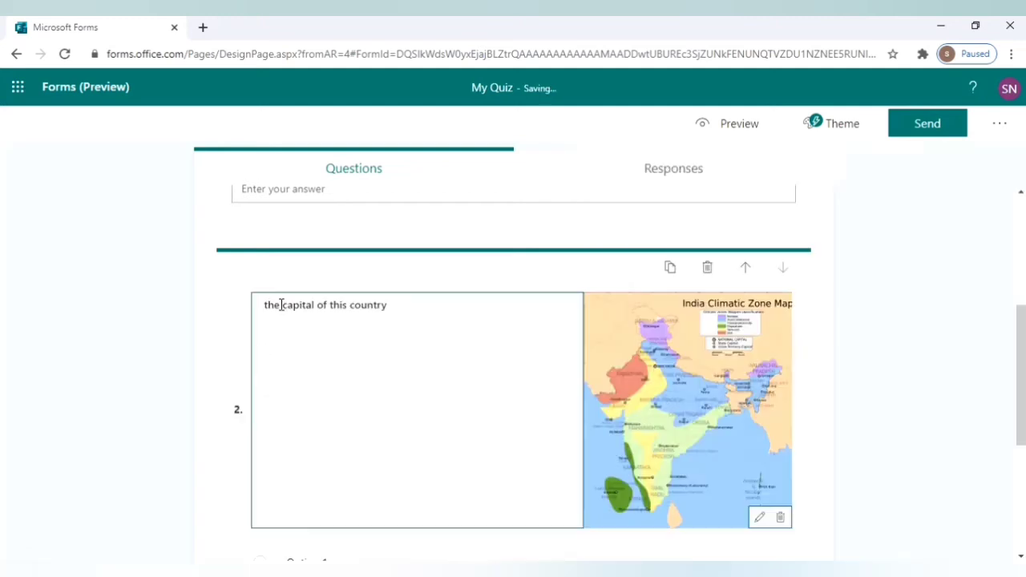
Title question 2 'Name the capital of this country.'.
text(Name)
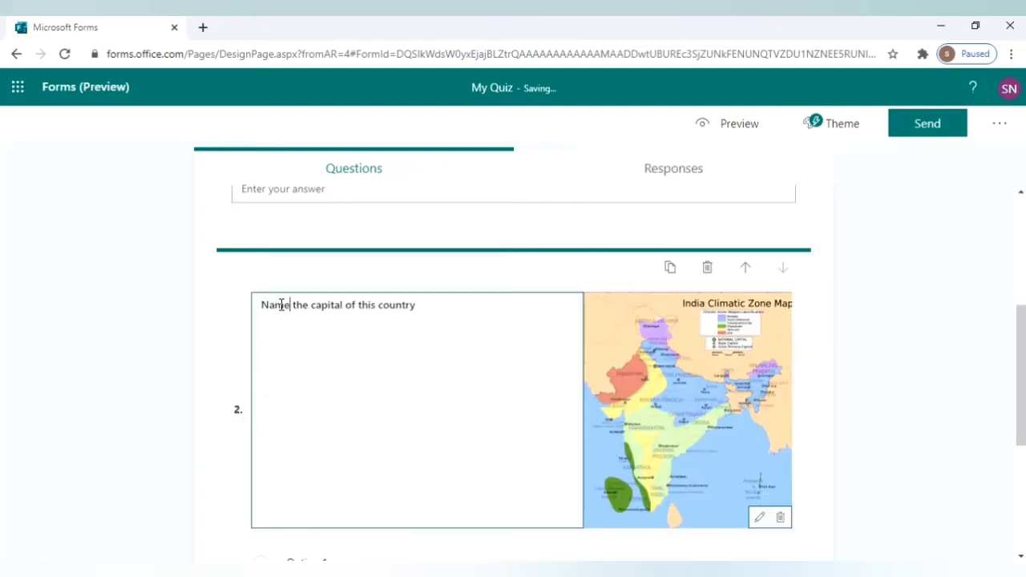
click(433, 303)
drag(1022, 340, 1022, 417)
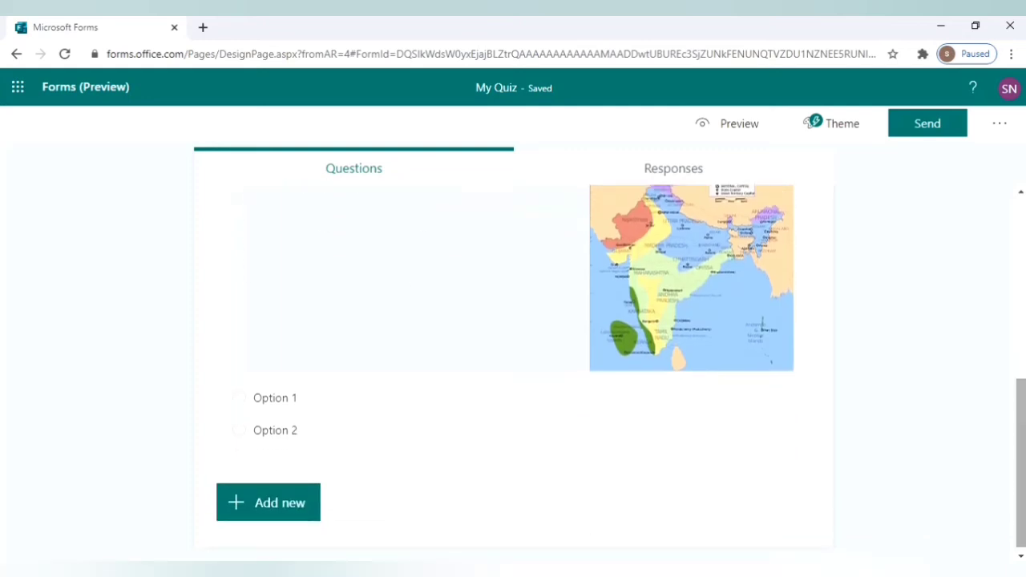
click(348, 408)
click(333, 497)
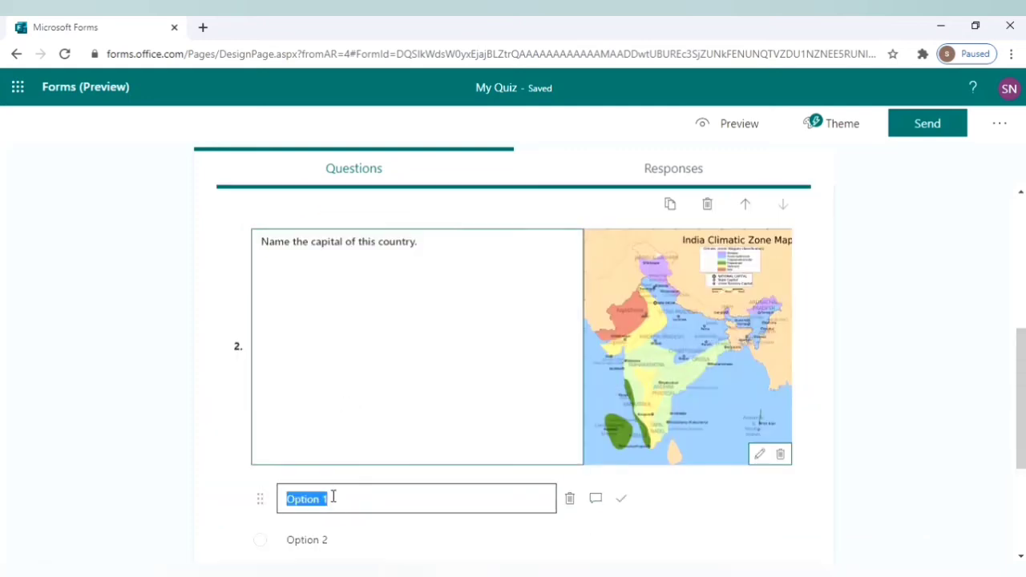
Rename the first two answer options to Delhi and Mumbai.
key(BackSpace)
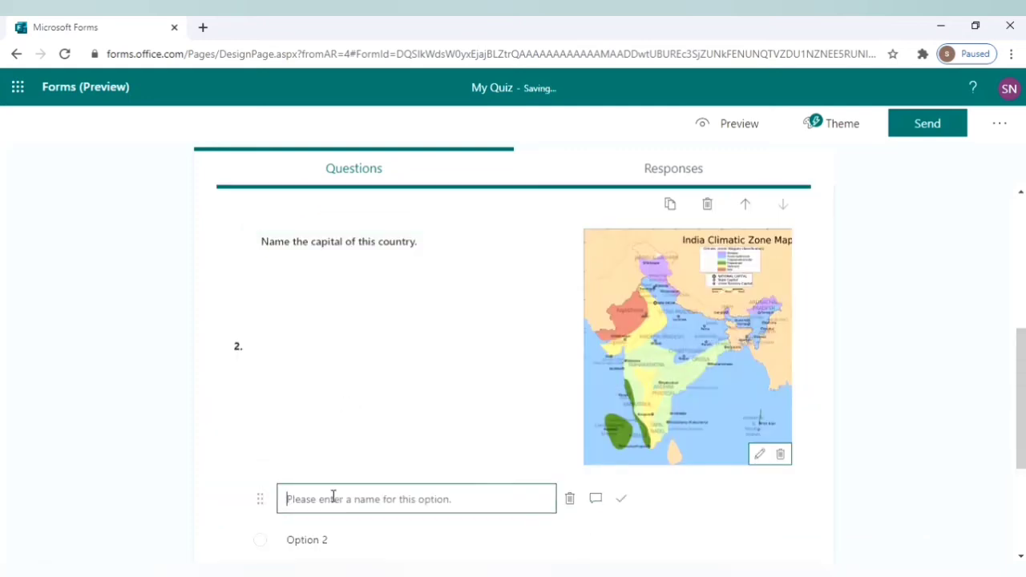
text(Delhi)
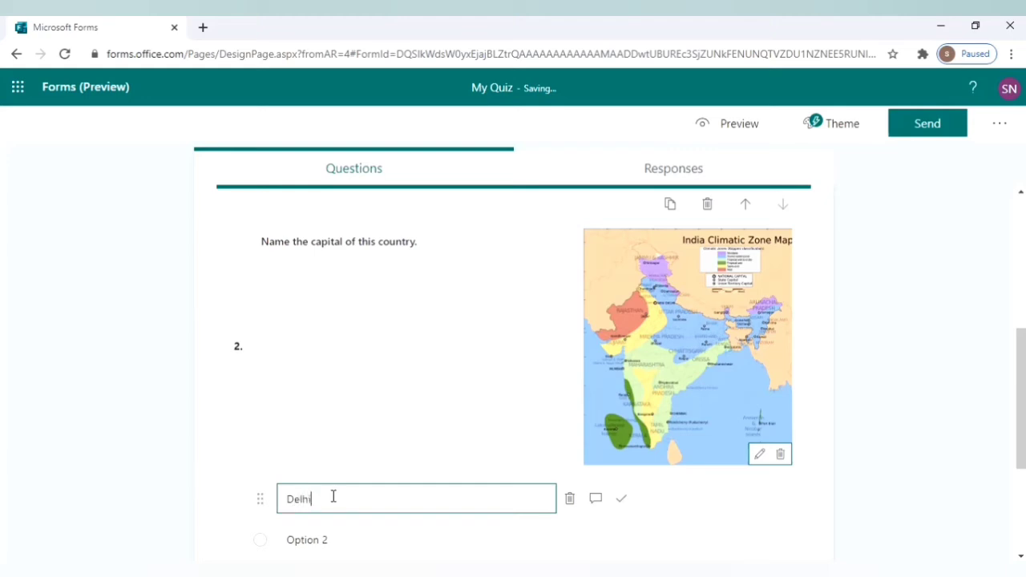
drag(1022, 418, 1021, 479)
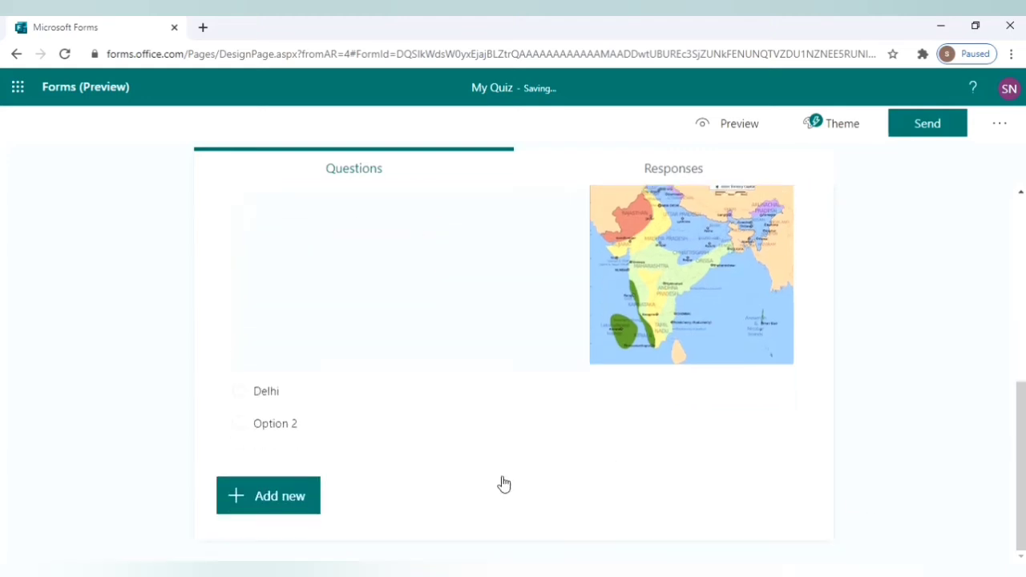
click(297, 434)
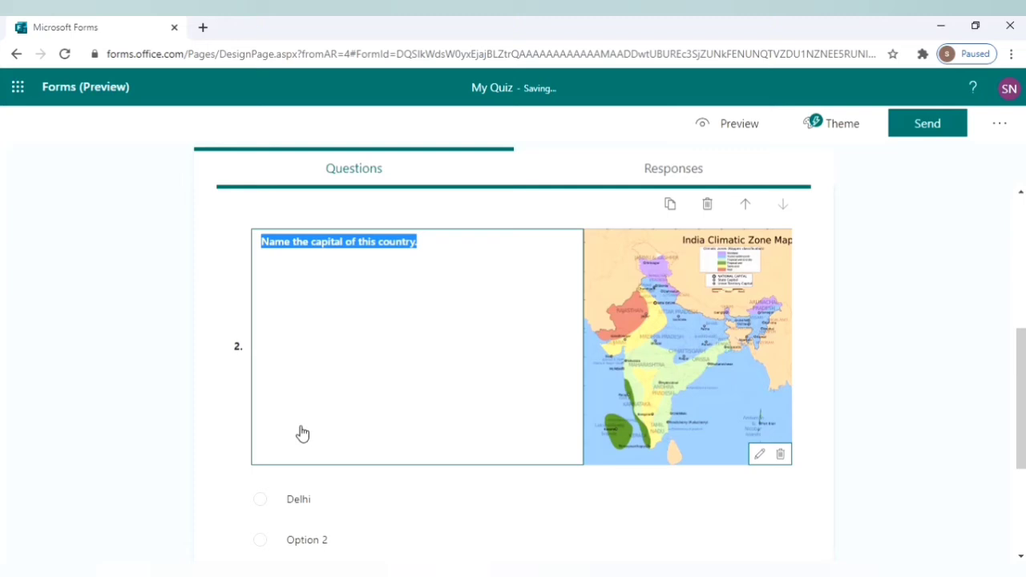
click(335, 537)
key(BackSpace)
text(Mumbai)
key(Tab)
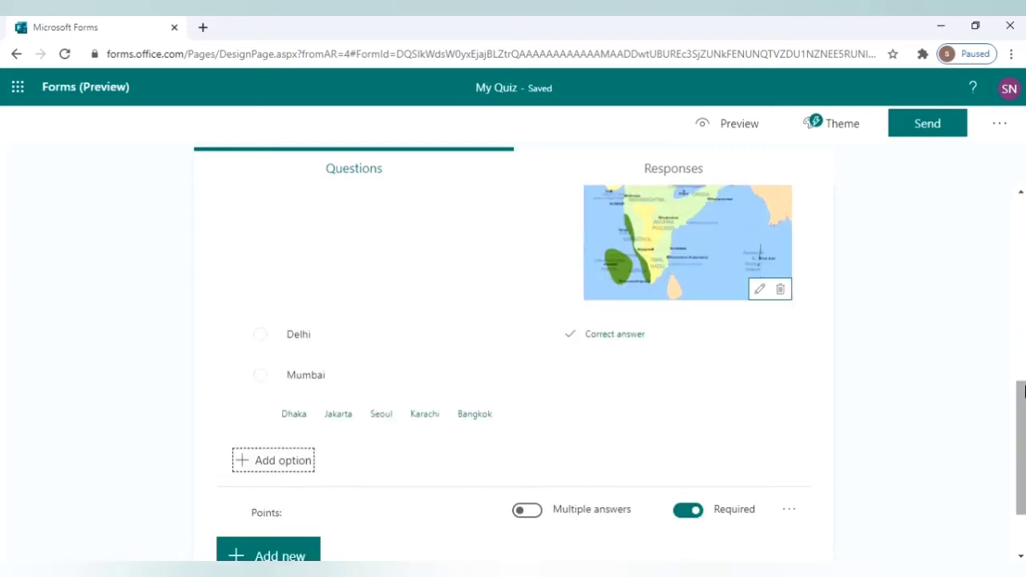
Add Dhaka as a third option, and make question 2 worth 1 point and not required.
click(300, 462)
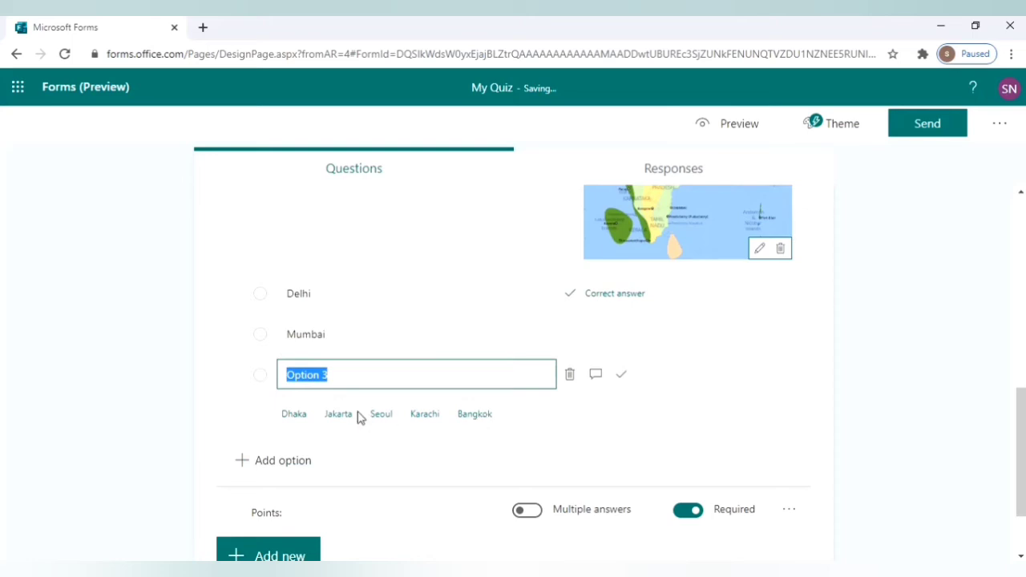
click(302, 418)
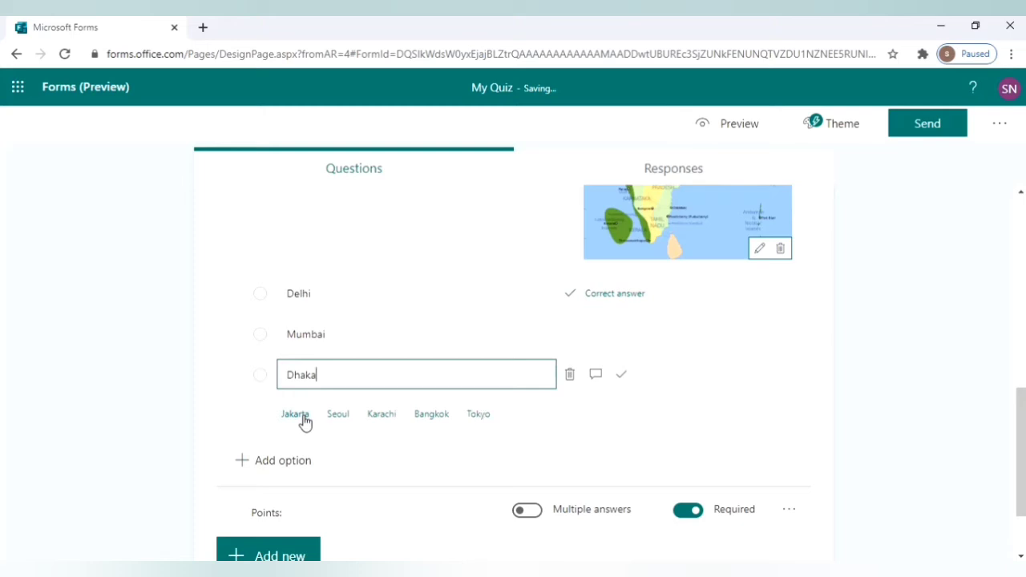
click(305, 514)
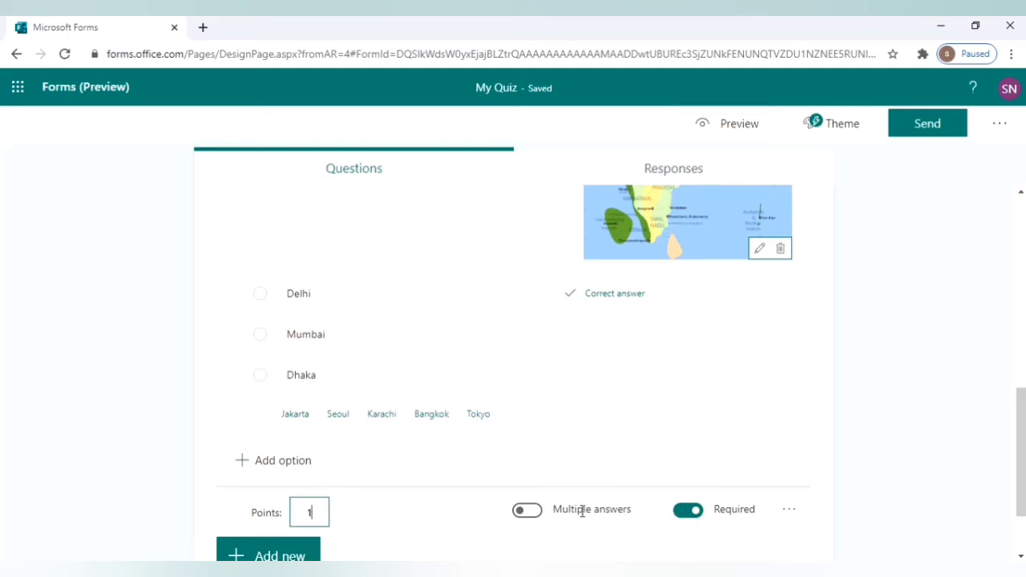
click(695, 514)
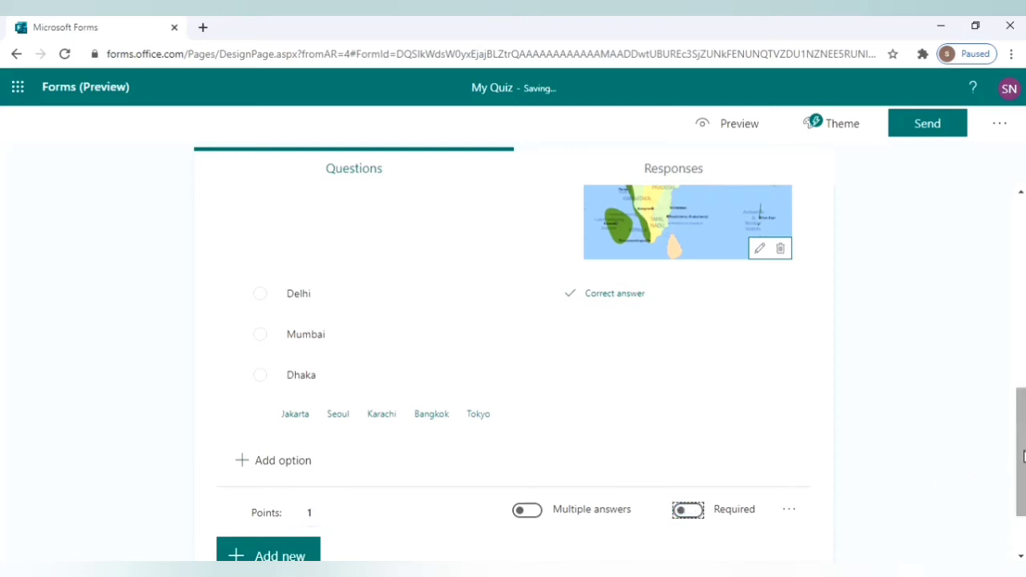
click(1022, 455)
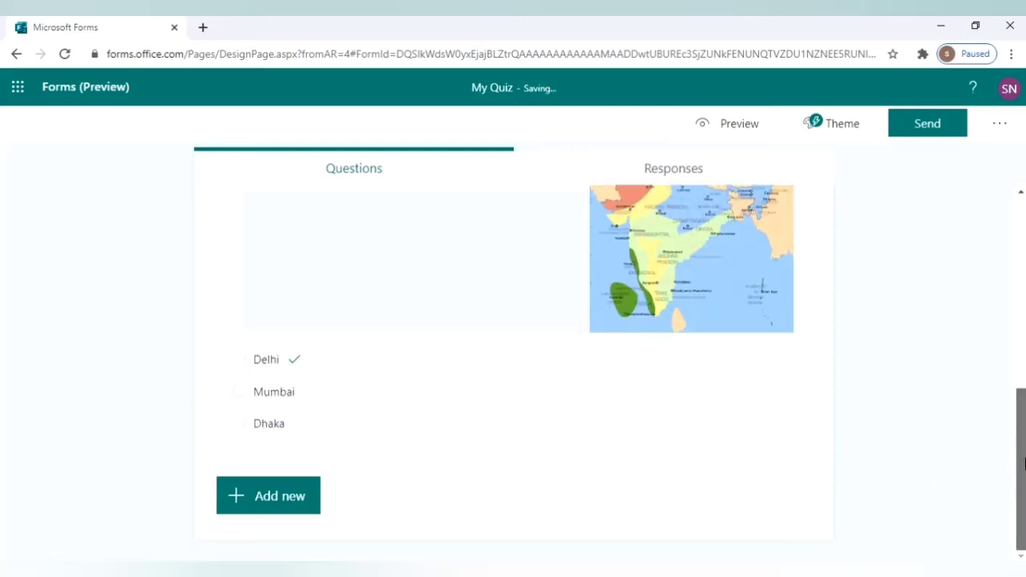
click(284, 518)
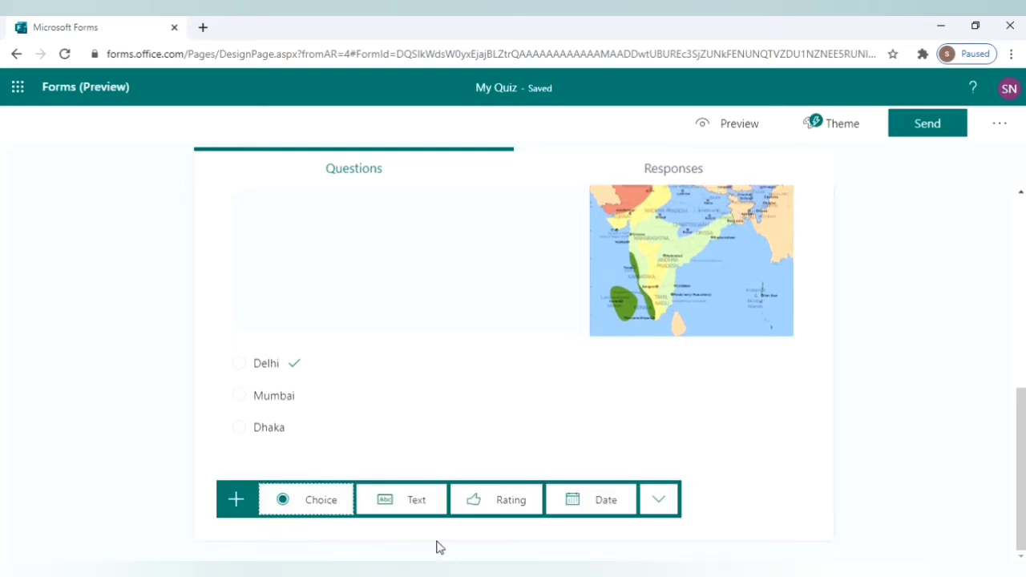
Add a long-answer text question 3 and clear its default 'Question' title.
click(414, 501)
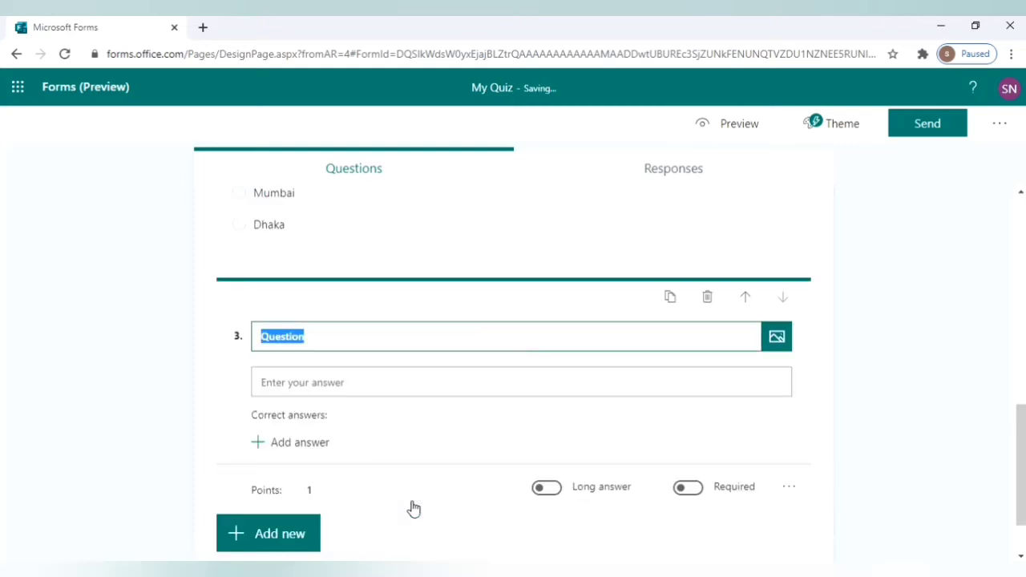
click(543, 495)
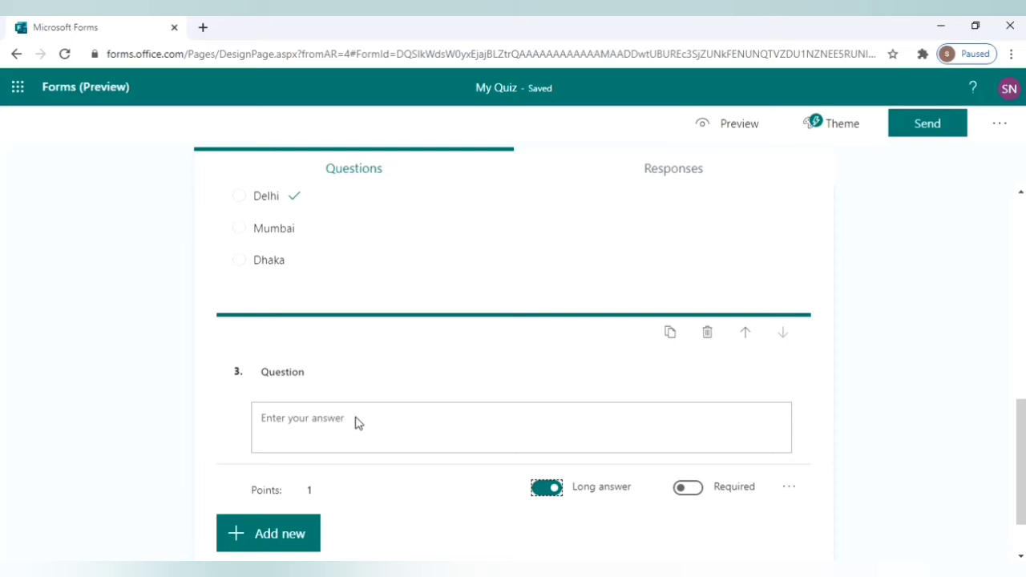
click(335, 373)
key(ctrl+a)
key(BackSpace)
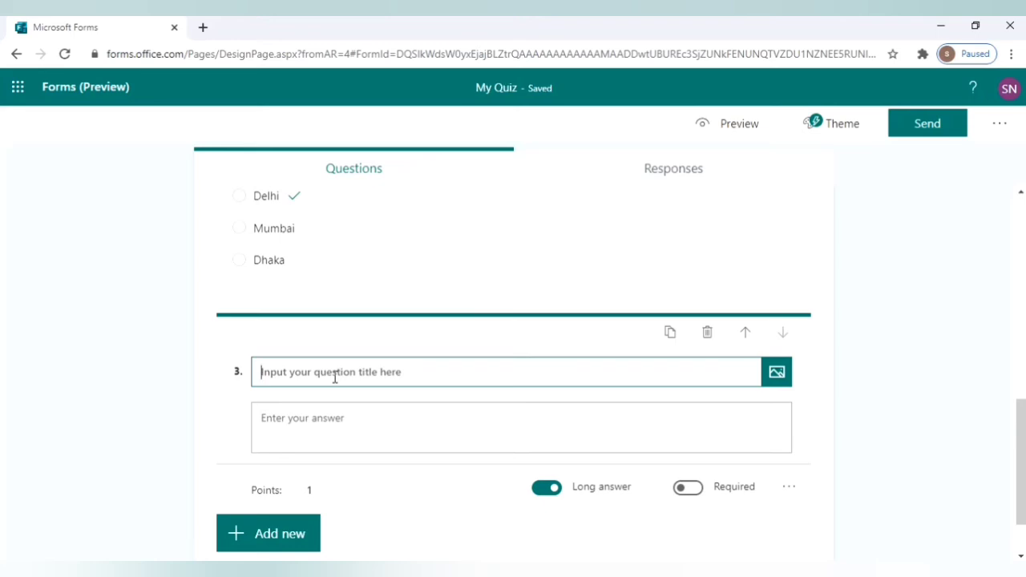
Insert a √16 math equation into question 3.
click(791, 488)
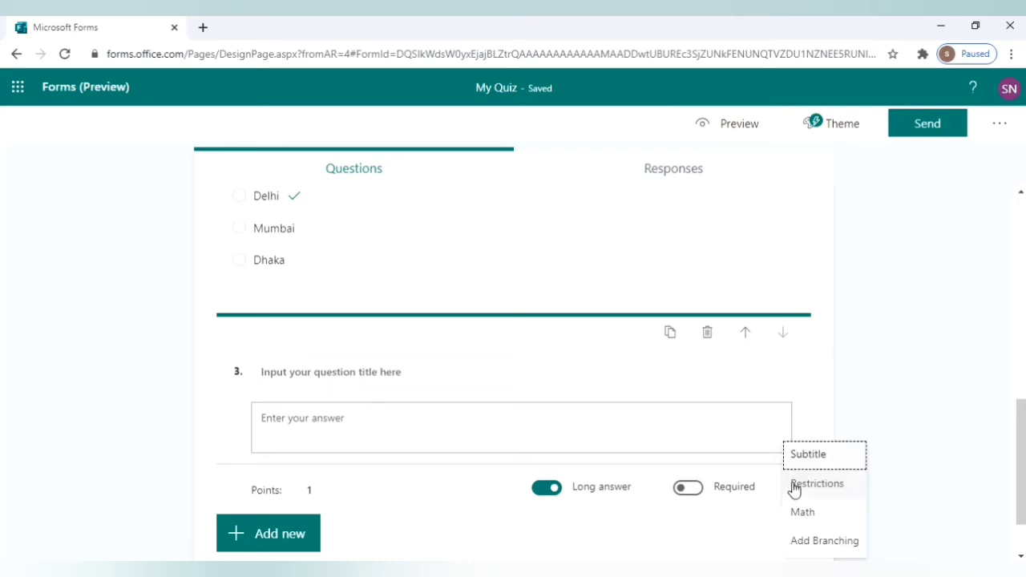
click(805, 515)
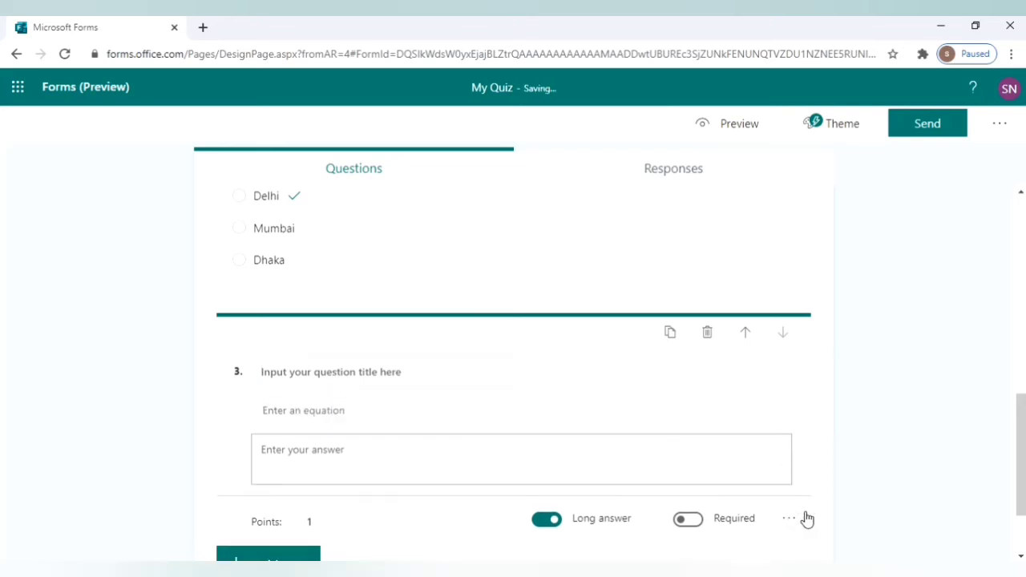
click(416, 412)
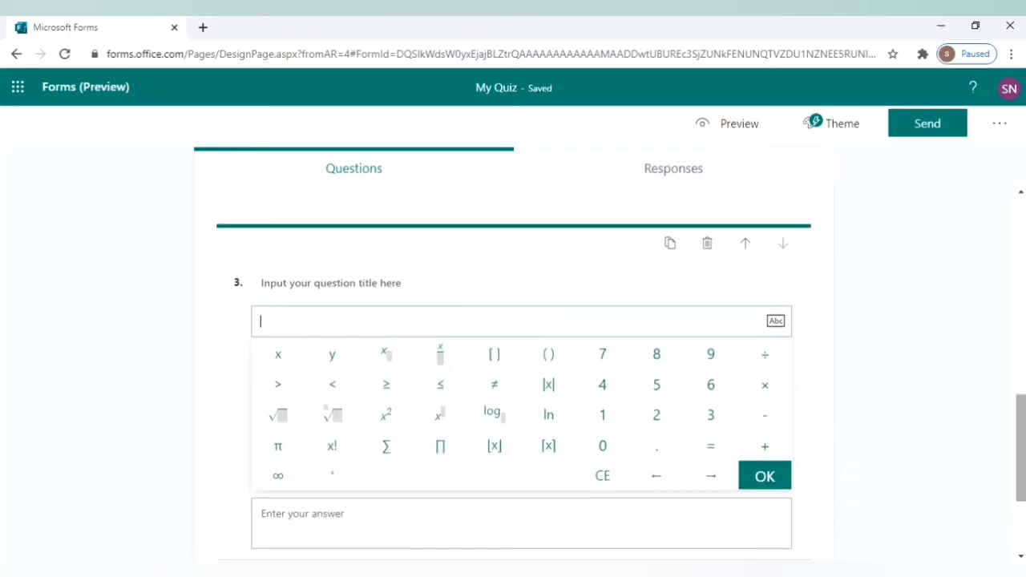
click(279, 418)
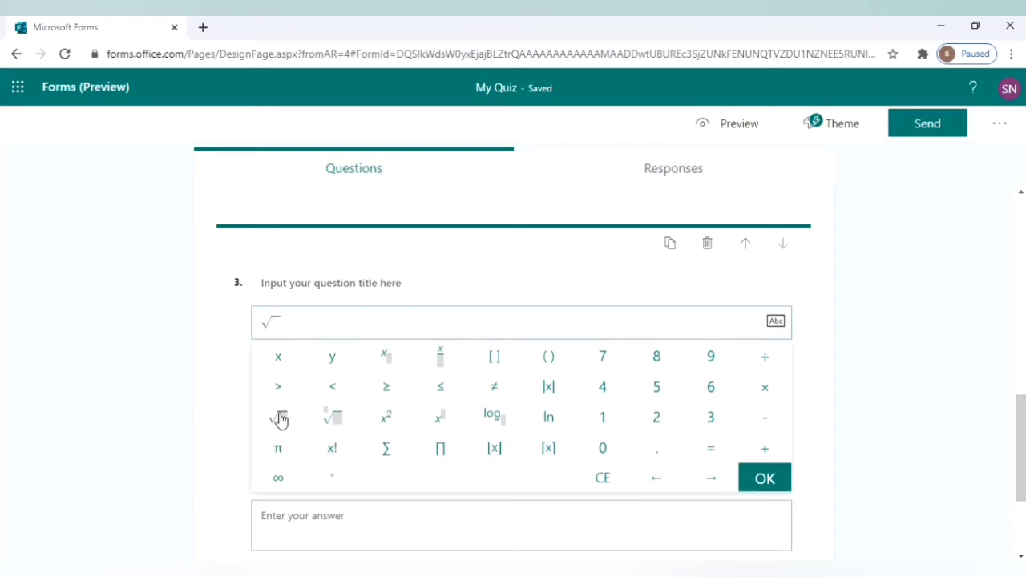
text(16)
click(768, 481)
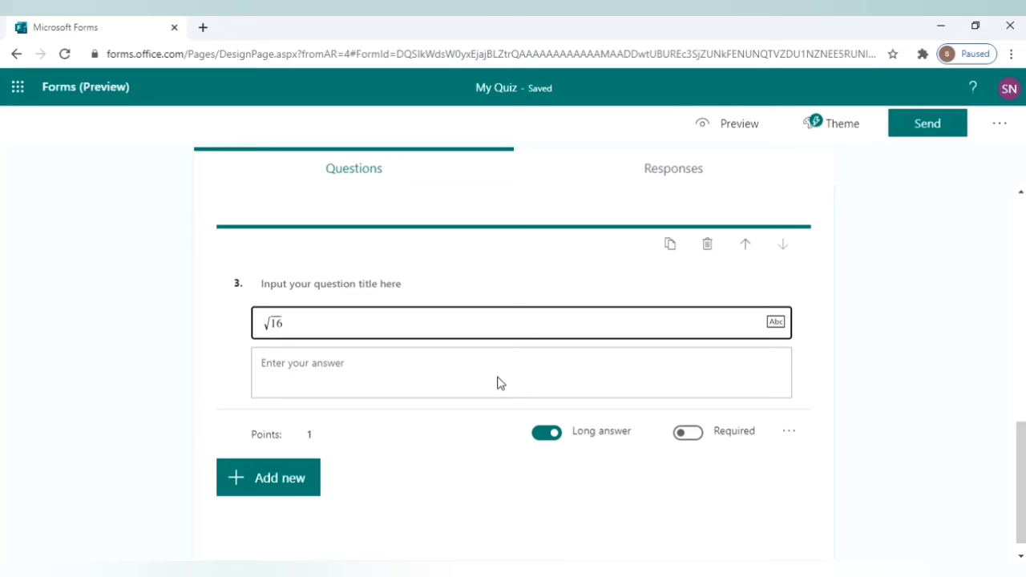
Change question 3's point value from 1 to 2.
click(318, 433)
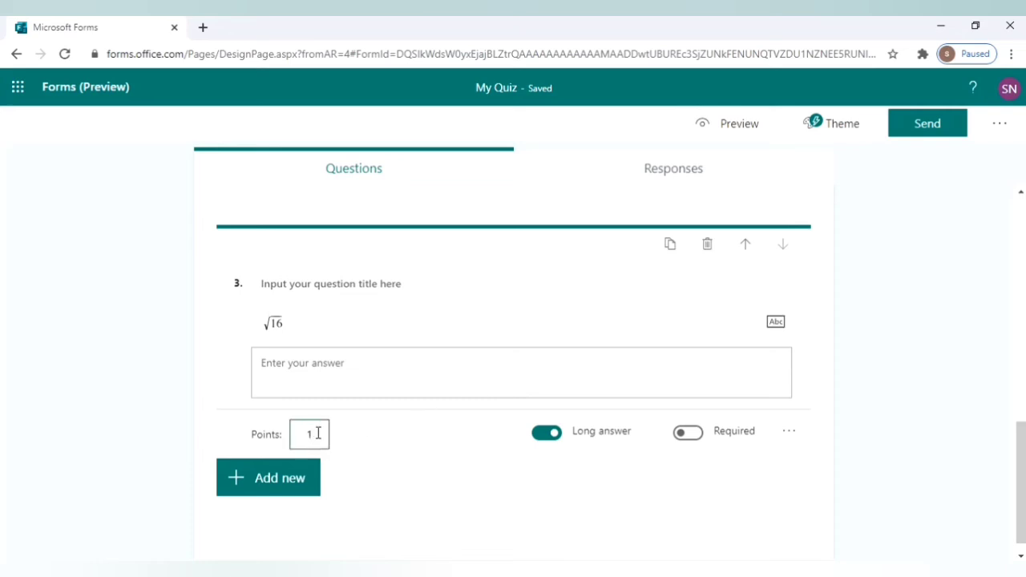
key(BackSpace)
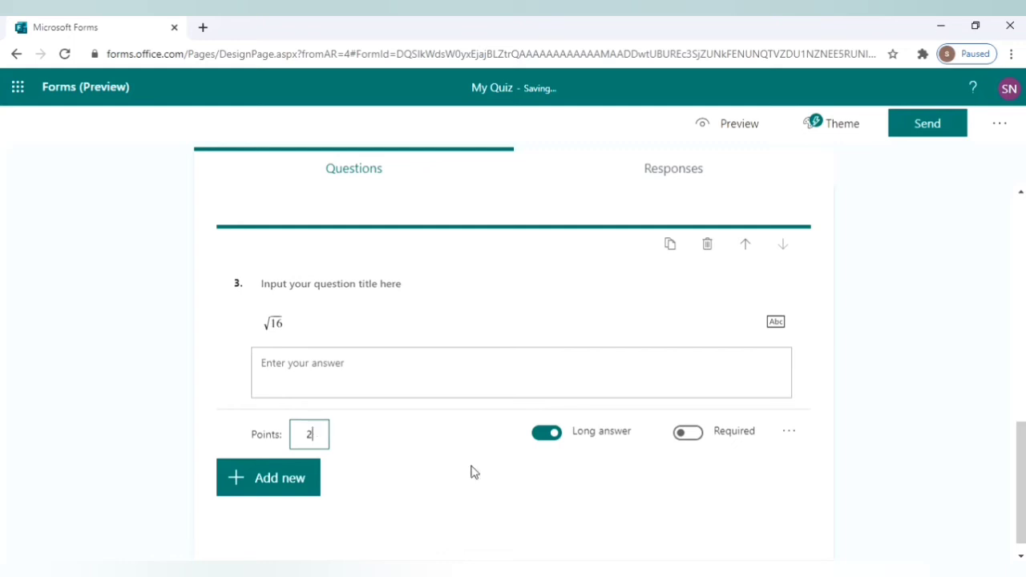
click(1019, 459)
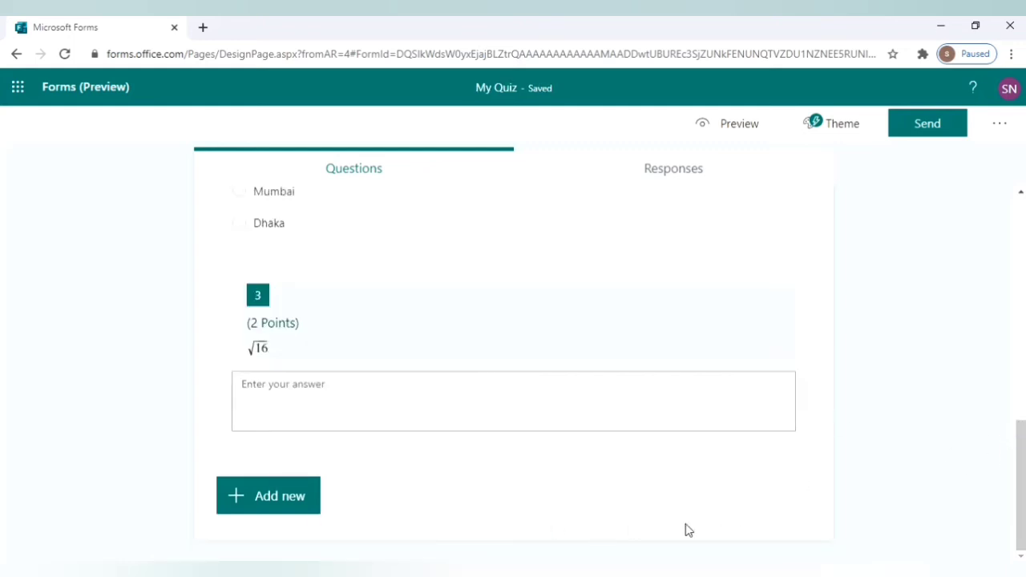
Add rating question 4 titled 'Rate this quiz.'.
click(309, 500)
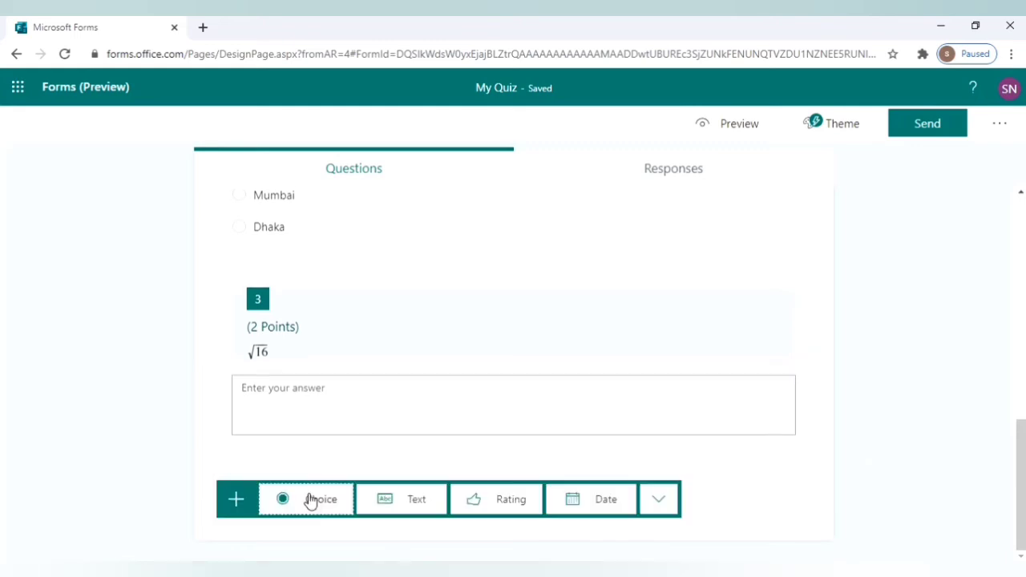
click(487, 503)
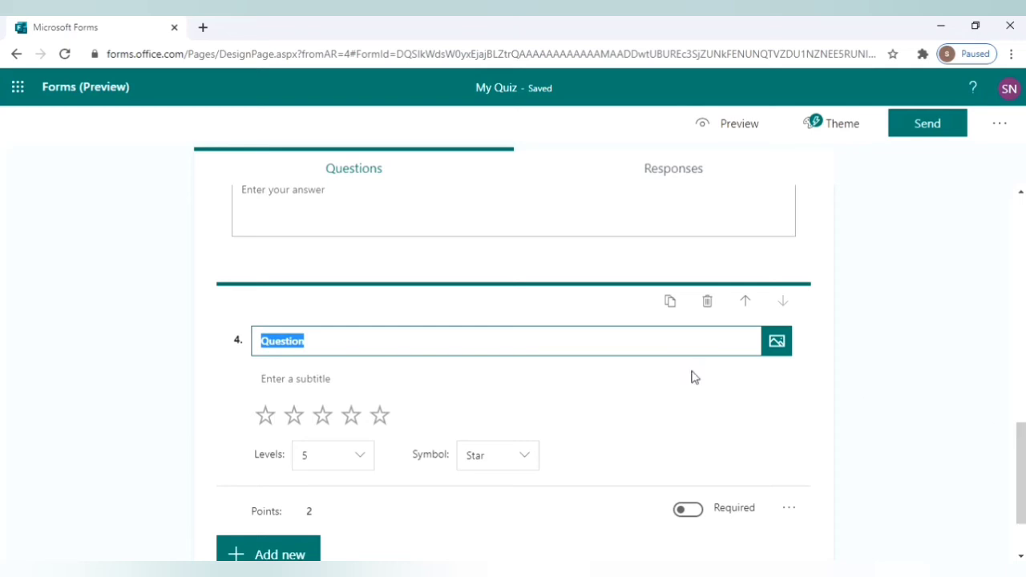
key(BackSpace)
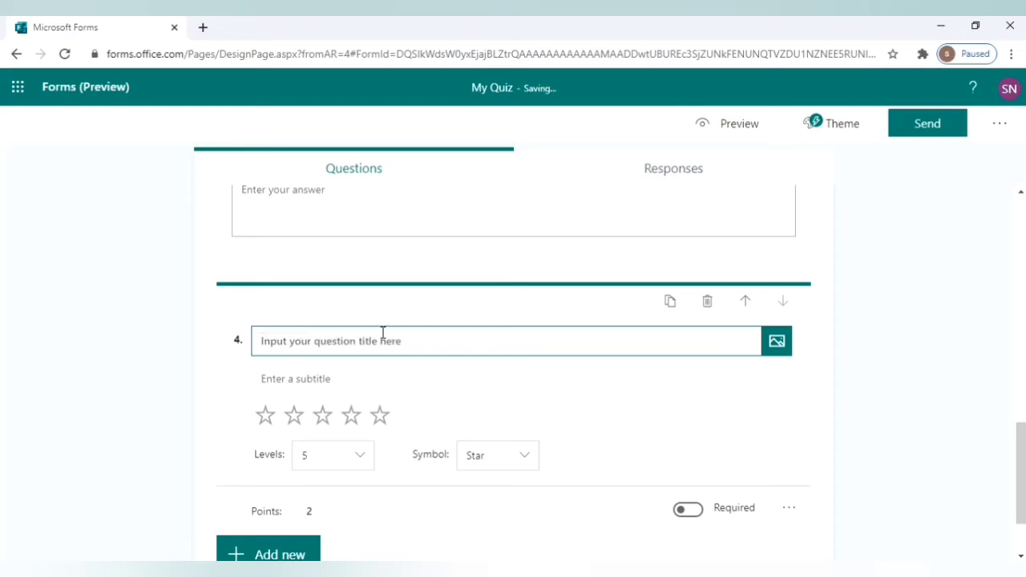
text(Ra)
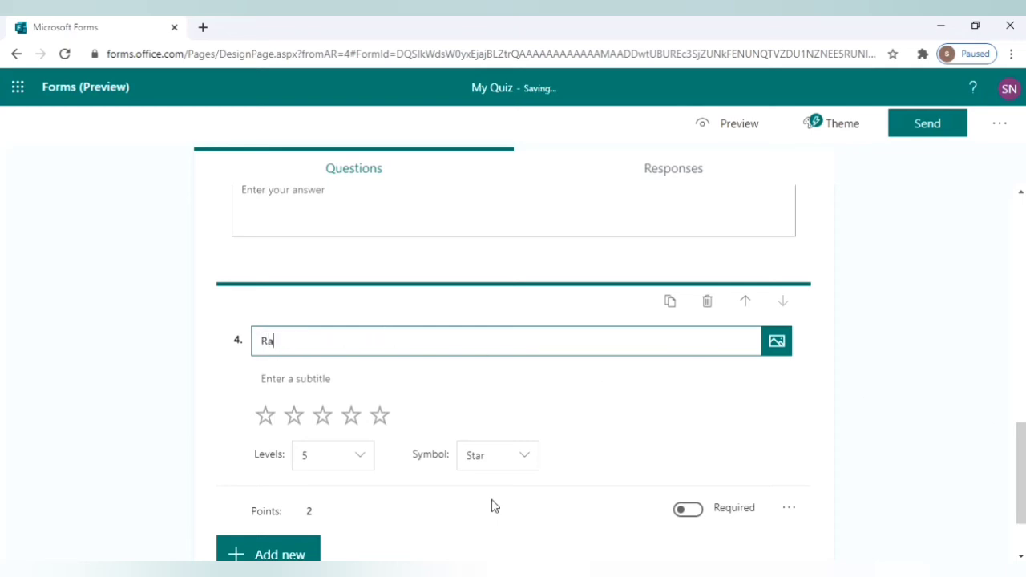
text(te this quiz.)
Keep 5 rating levels and set the symbol back to Star after trying Number.
click(356, 456)
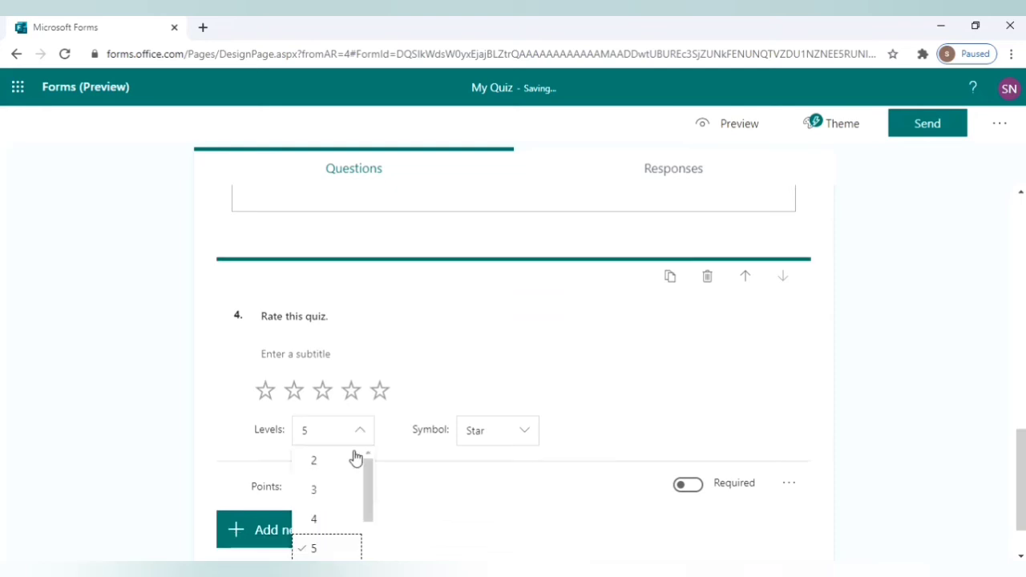
click(406, 505)
click(526, 442)
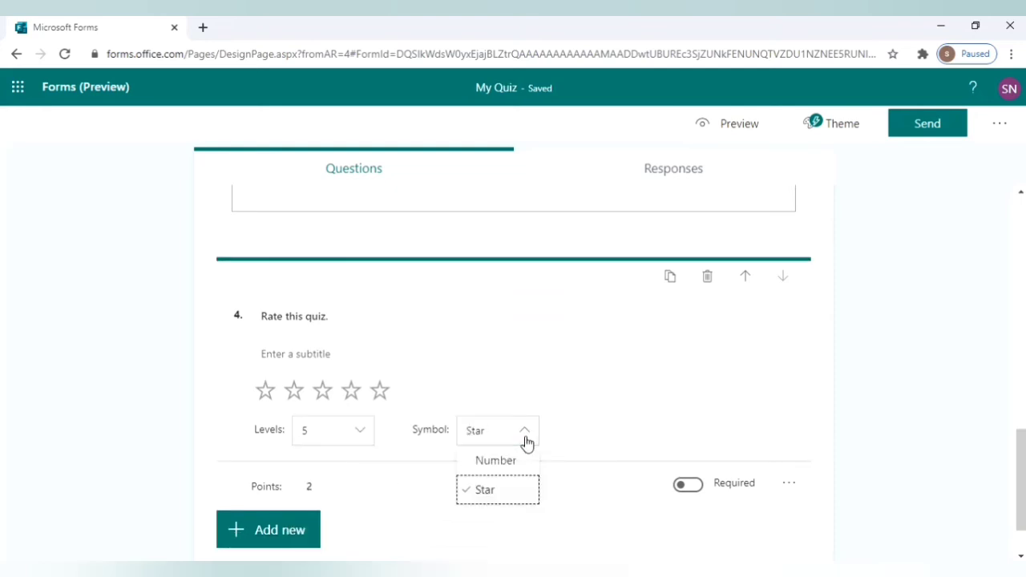
click(518, 460)
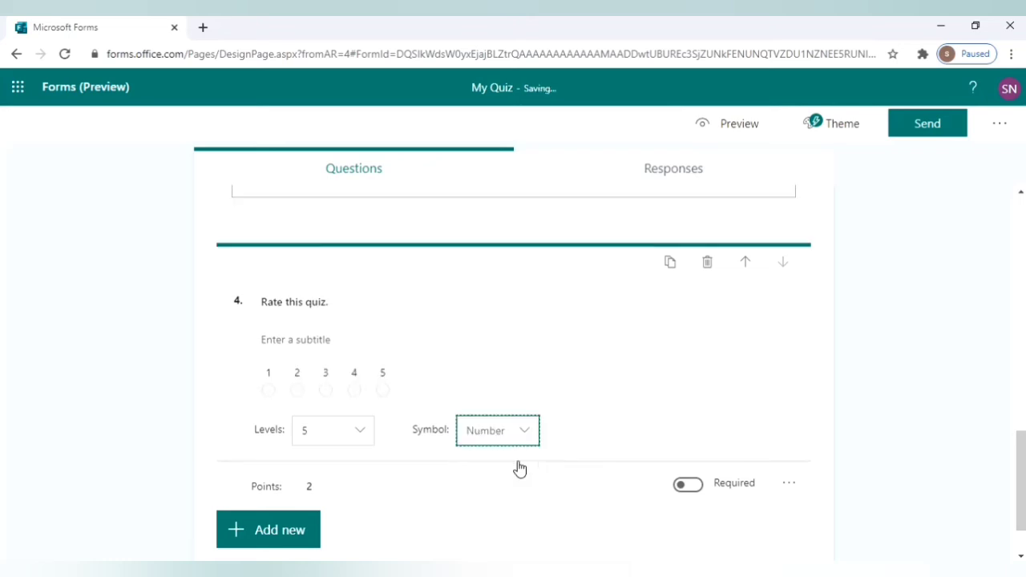
click(524, 431)
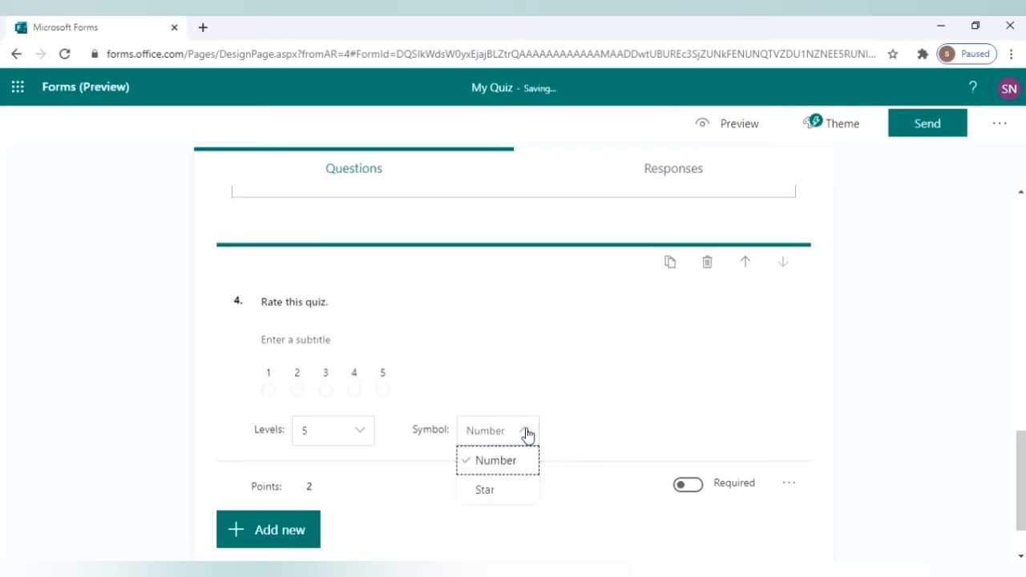
click(514, 494)
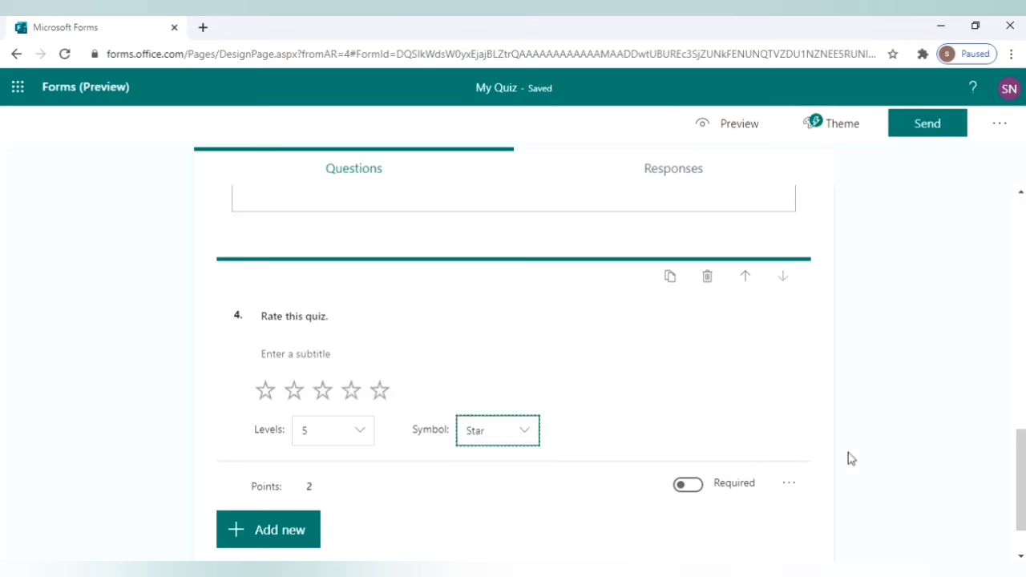
drag(1022, 451, 1022, 458)
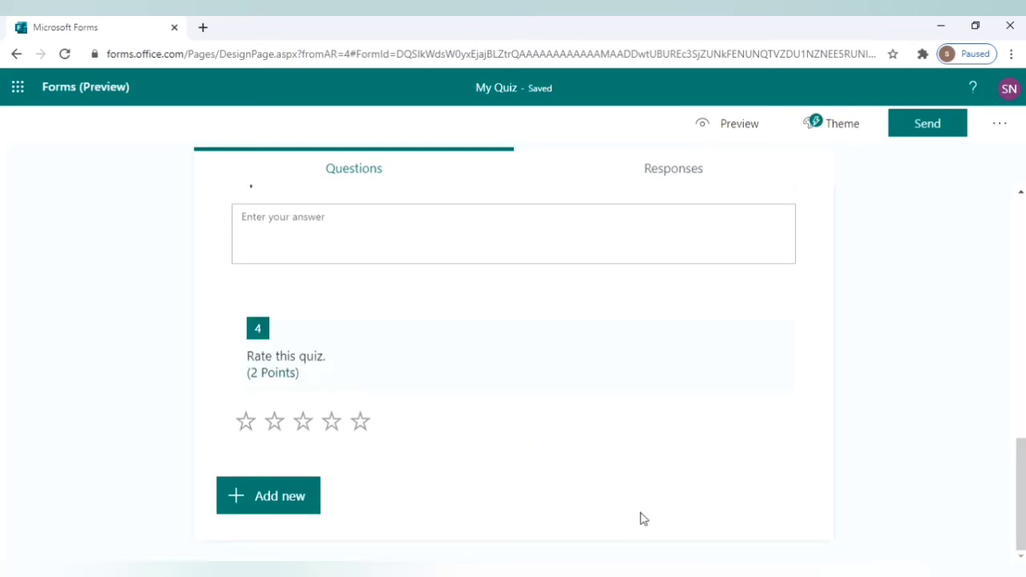
drag(1021, 477, 1021, 414)
click(721, 128)
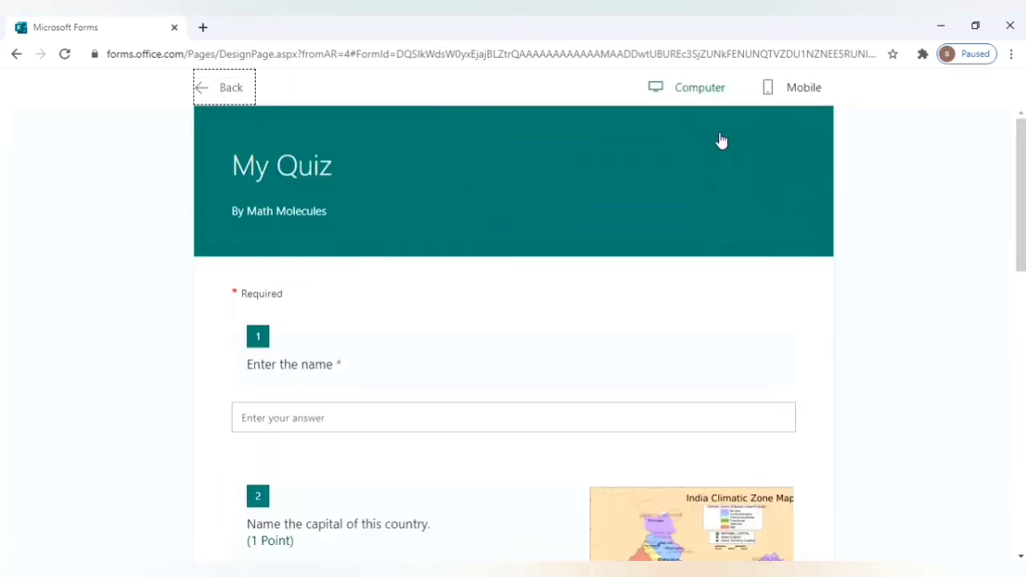
drag(1021, 223, 993, 73)
click(798, 90)
mouse_move(1021, 289)
mouse_down()
mouse_move(1021, 395)
mouse_move(1021, 289)
mouse_up()
drag(638, 238, 639, 172)
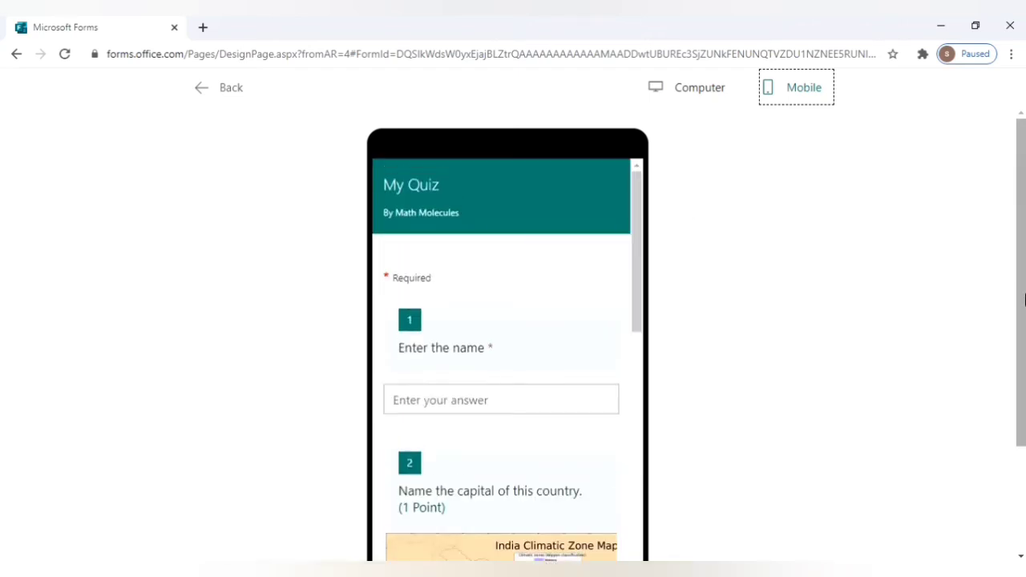
click(210, 95)
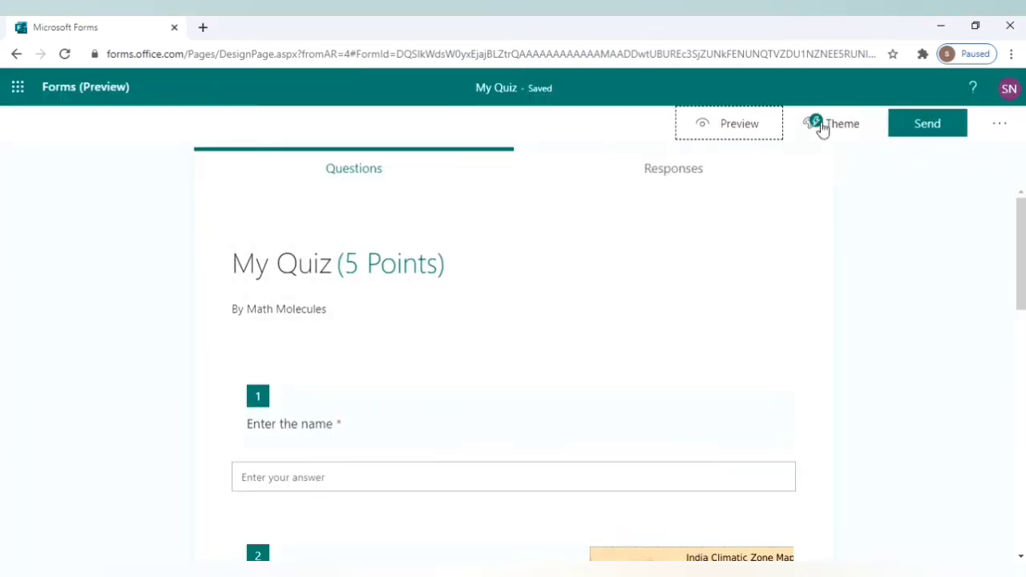
Turn off 'Show results automatically' in the quiz settings.
click(998, 133)
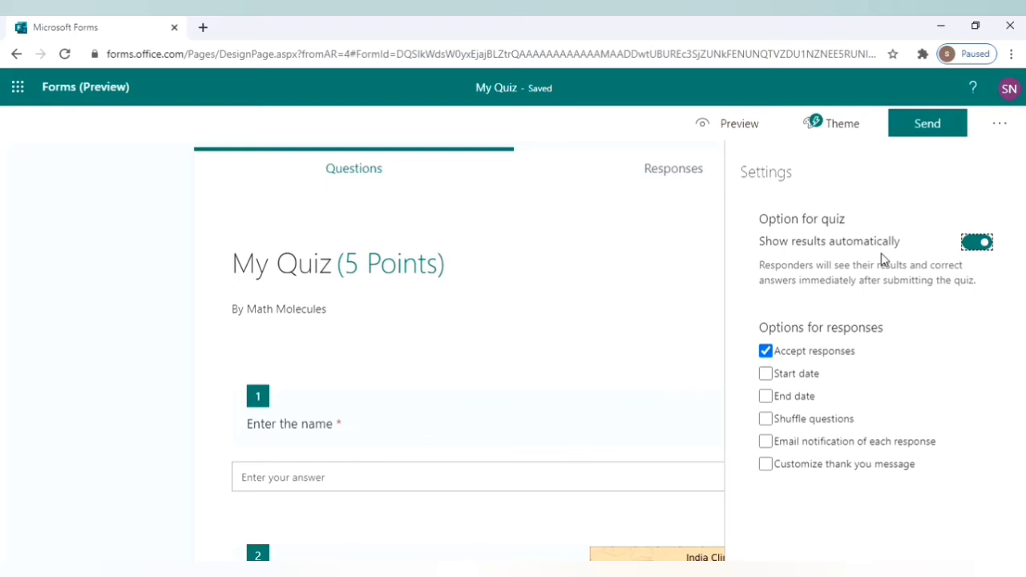
click(986, 244)
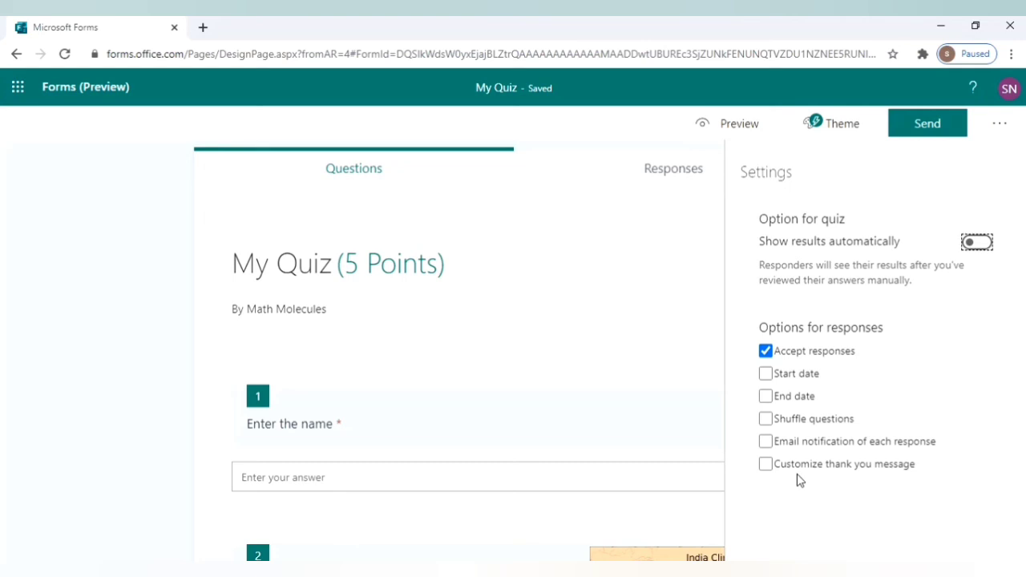
Copy the quiz's response link from the Send options.
click(926, 125)
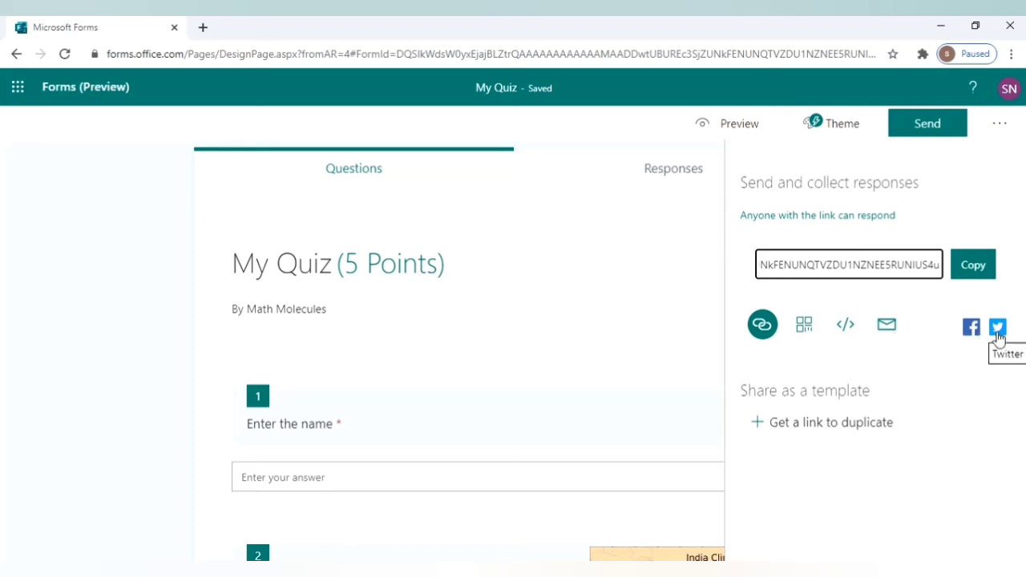
click(982, 271)
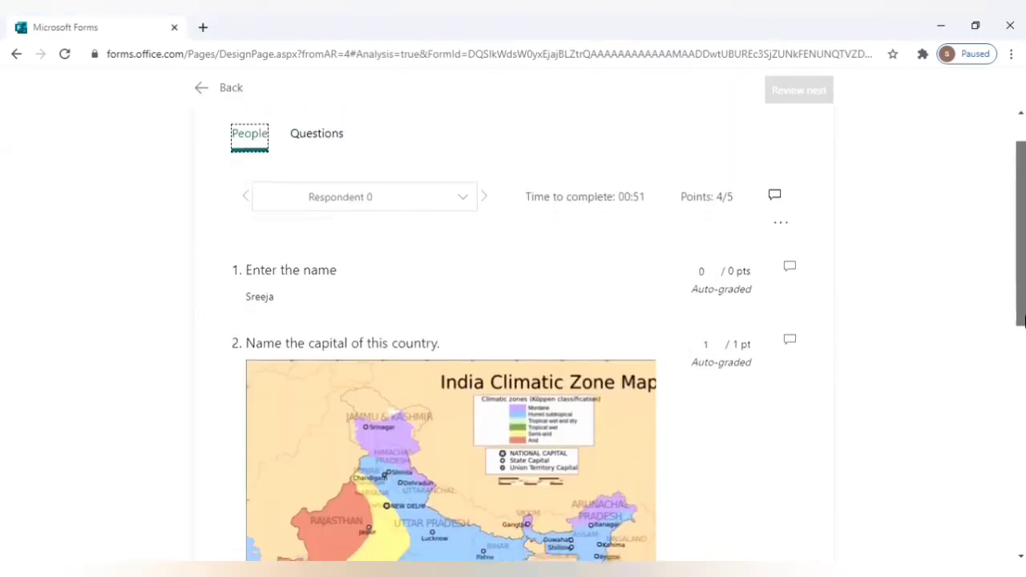
Open feedback on question 3 in the respondent's 4/5 review, then return to the top.
drag(1023, 289, 1023, 371)
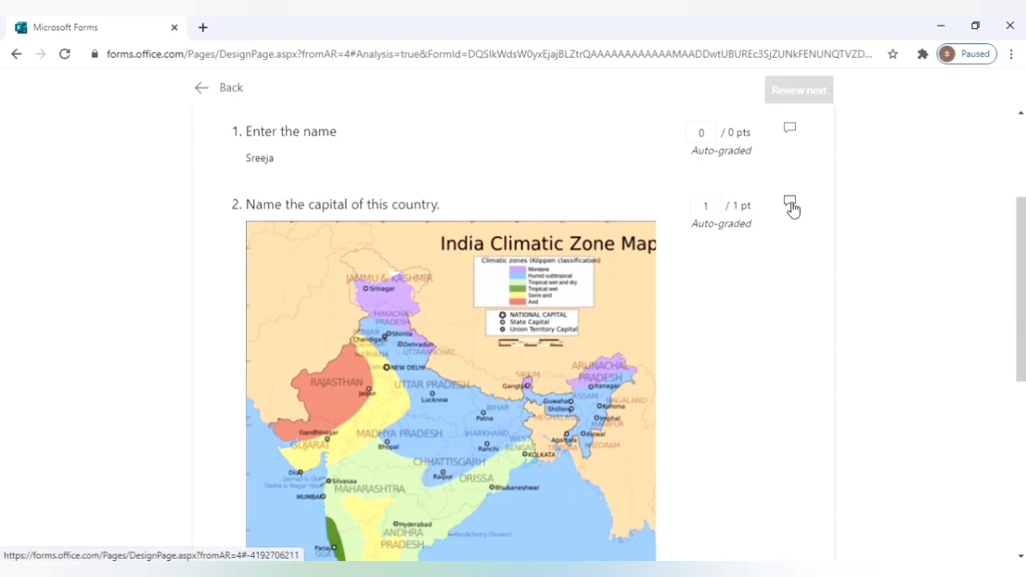
scroll(792, 209, down, 5)
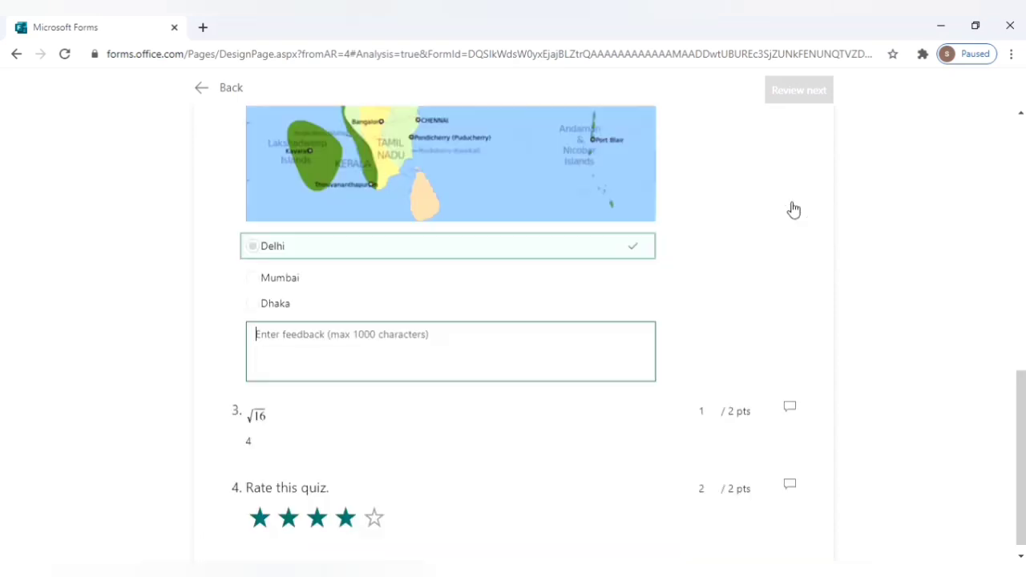
click(790, 409)
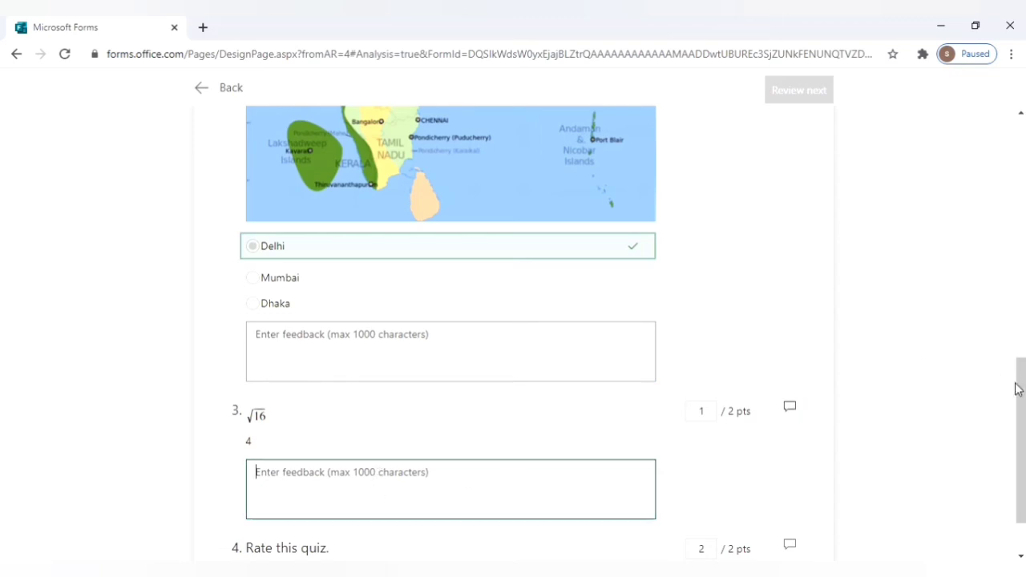
drag(1022, 393, 1020, 173)
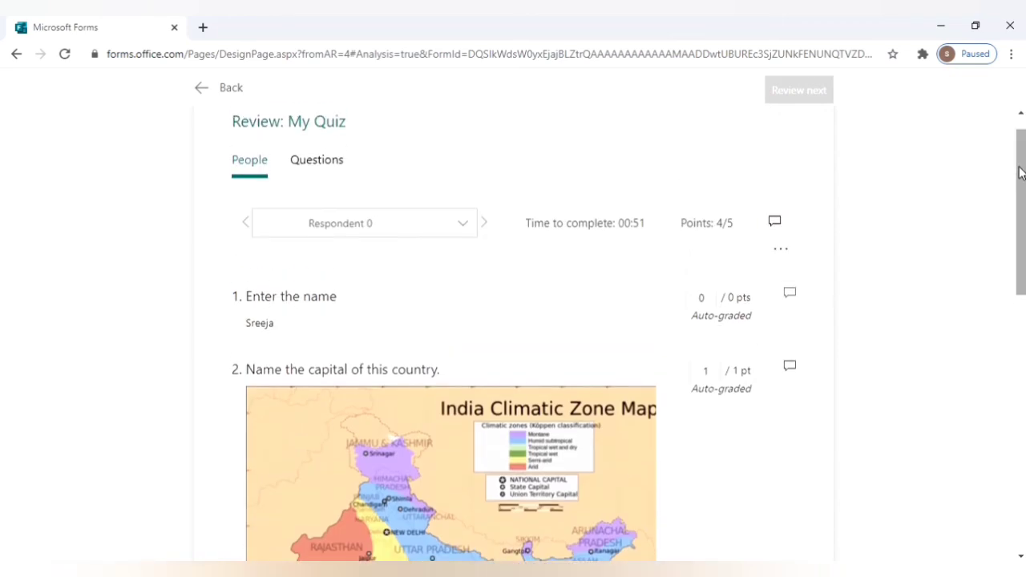